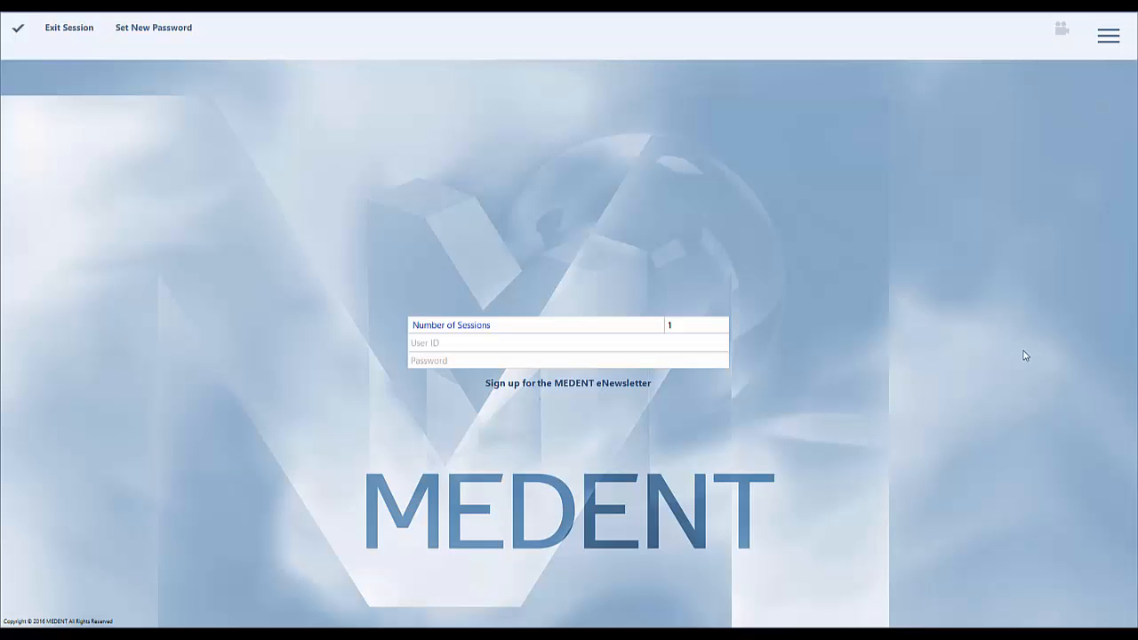
Log in with the user ID and account password, and acknowledge the privacy policy login message.
{"action": "left_click", "coordinate": [623, 345]}
{"action": "type", "text": "CARLTON"}
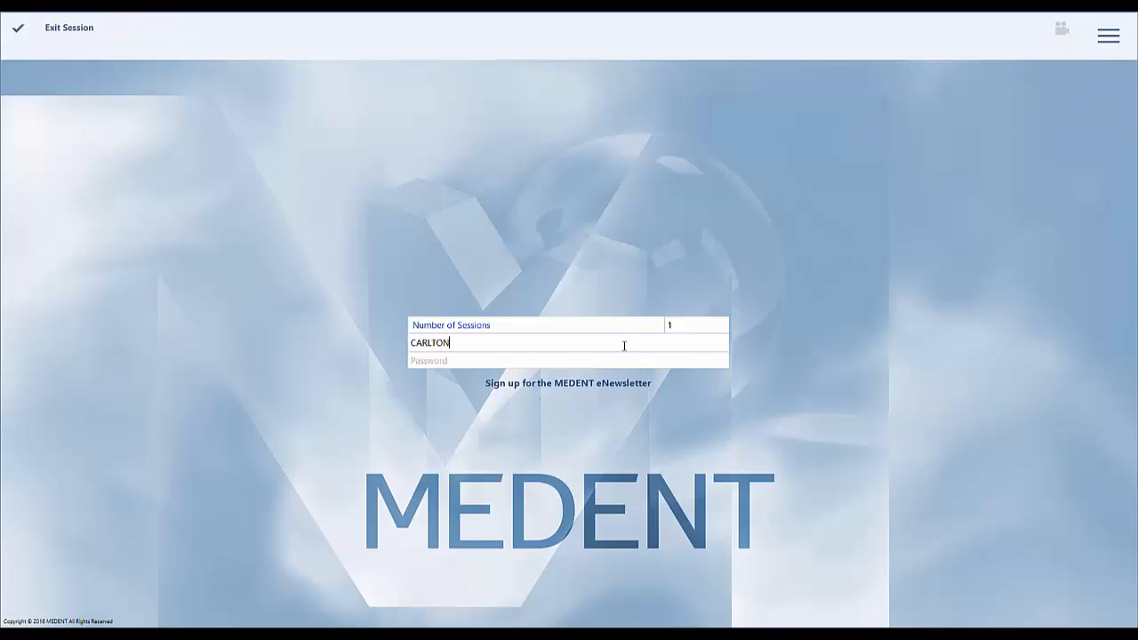
{"action": "type", "text": "B"}
{"action": "key", "text": "Tab"}
{"action": "type", "text": "******"}
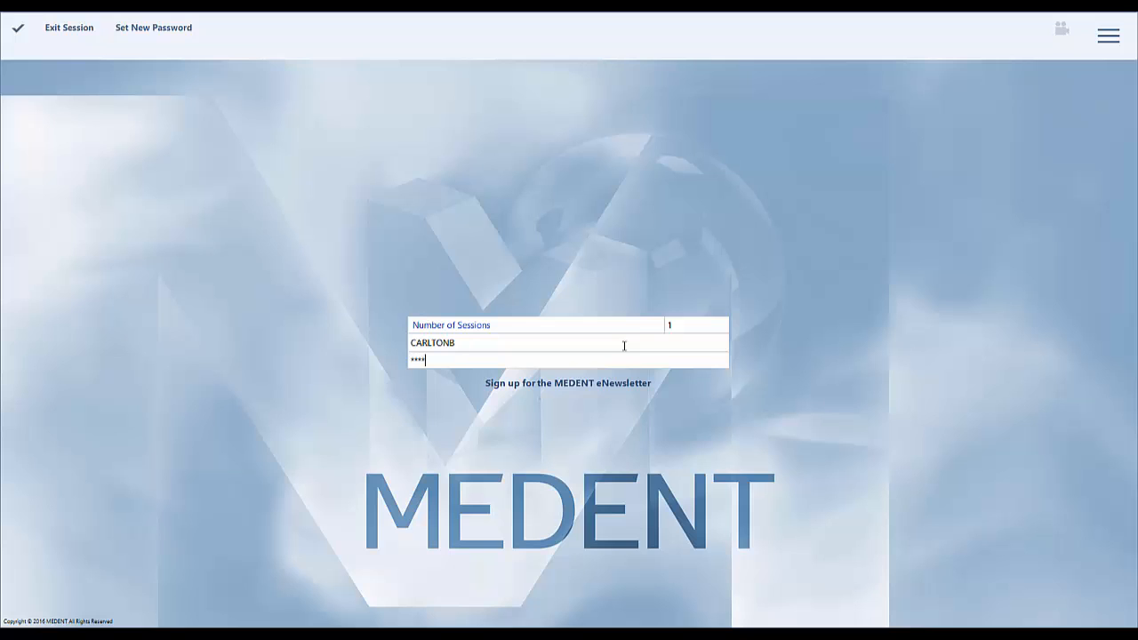
{"action": "key", "text": "Return"}
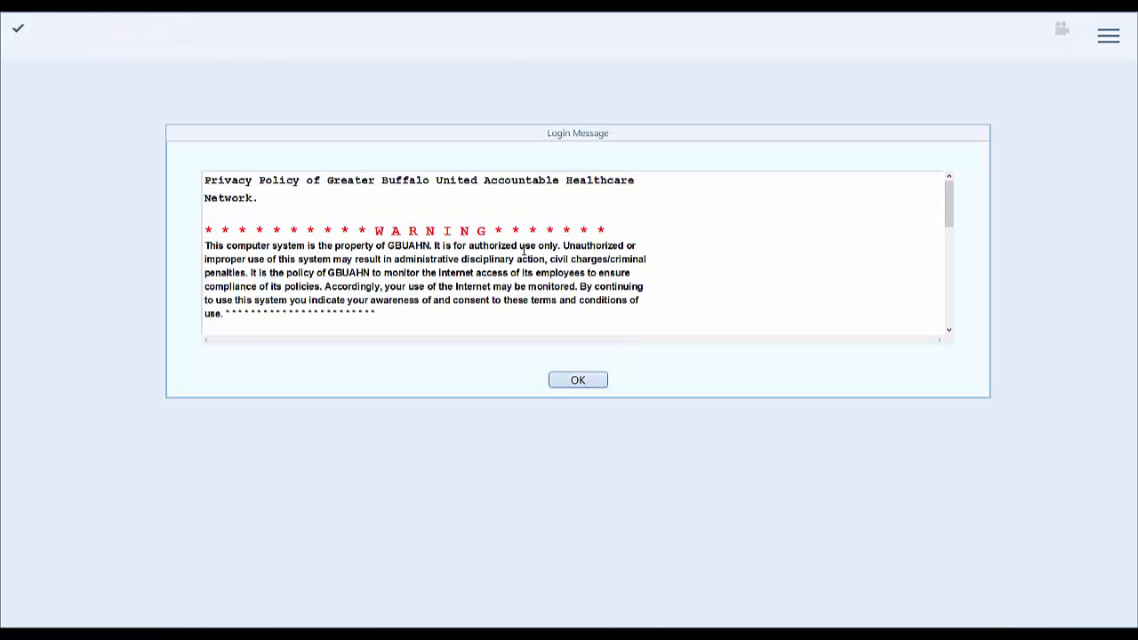
{"action": "left_click", "coordinate": [576, 382]}
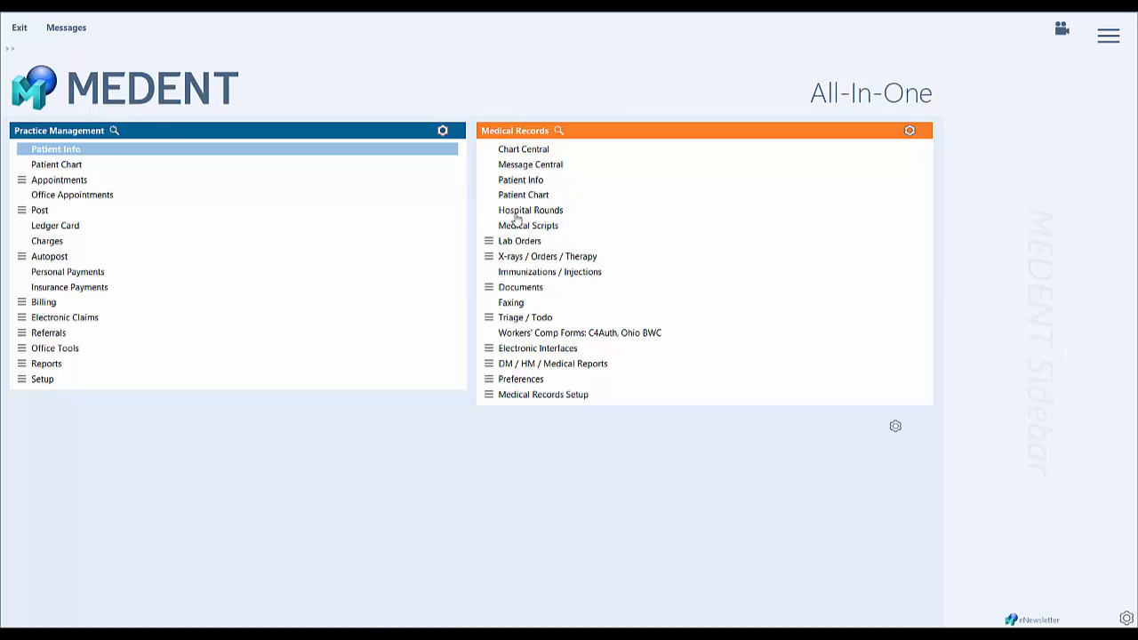
Start a new patient account from the Patient Info lookup under Practice Management.
{"action": "left_click", "coordinate": [309, 156]}
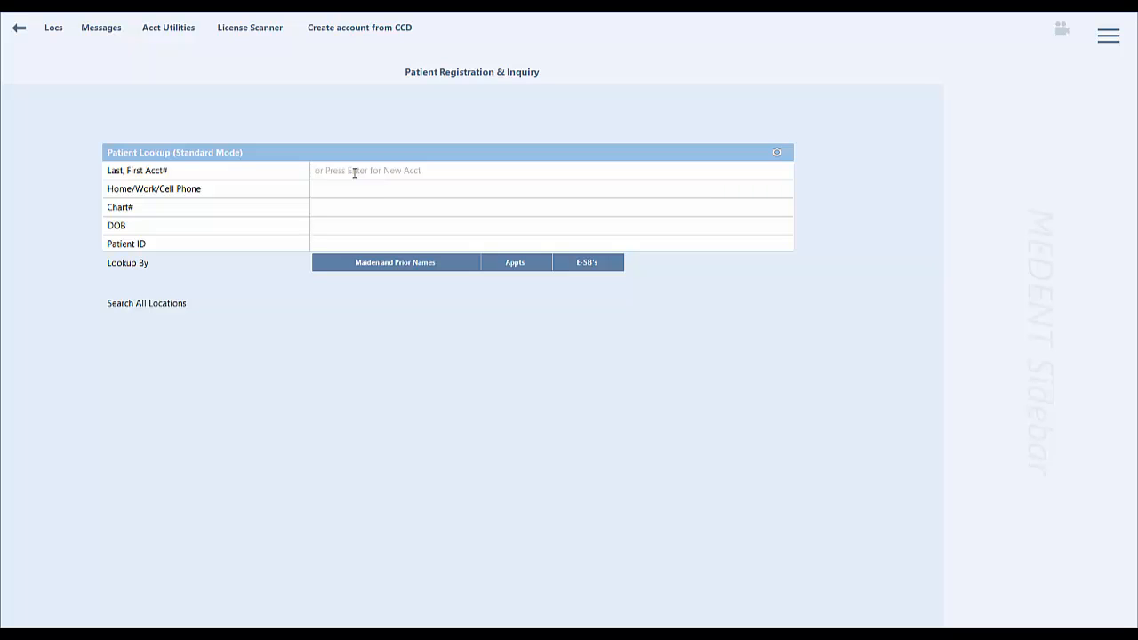
{"action": "key", "text": "Return"}
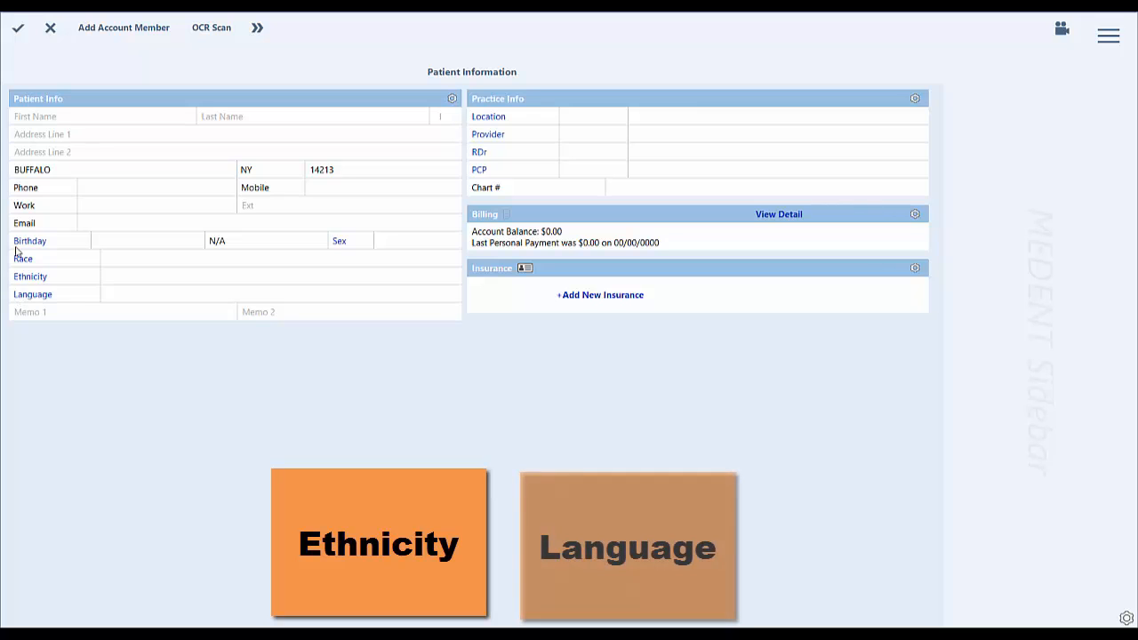
{"action": "left_click", "coordinate": [45, 242]}
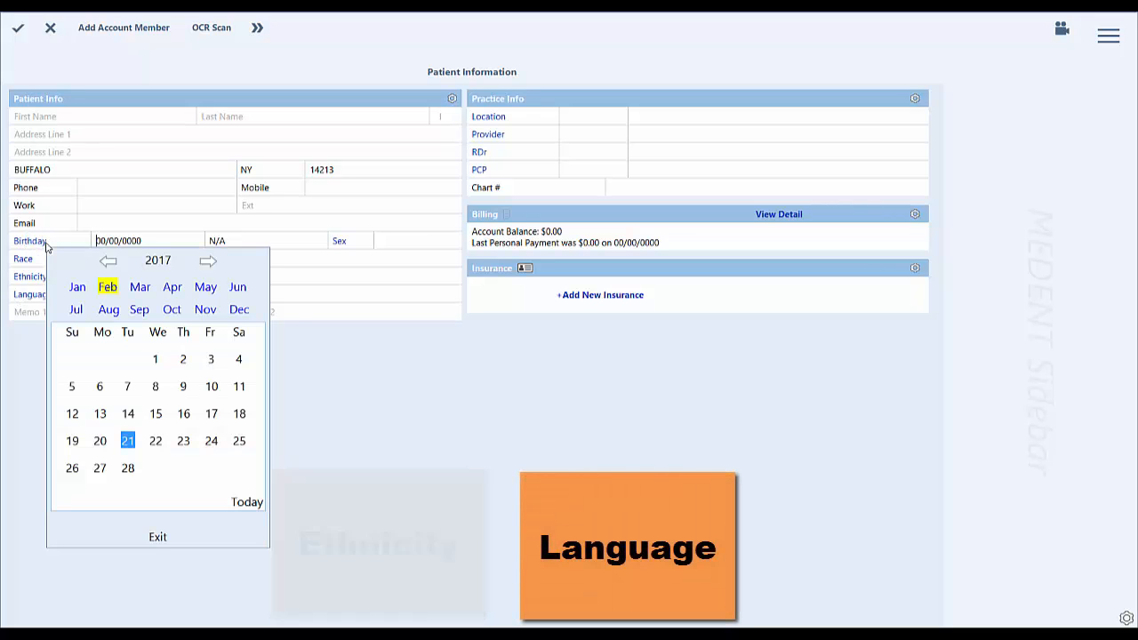
{"action": "left_click", "coordinate": [158, 539]}
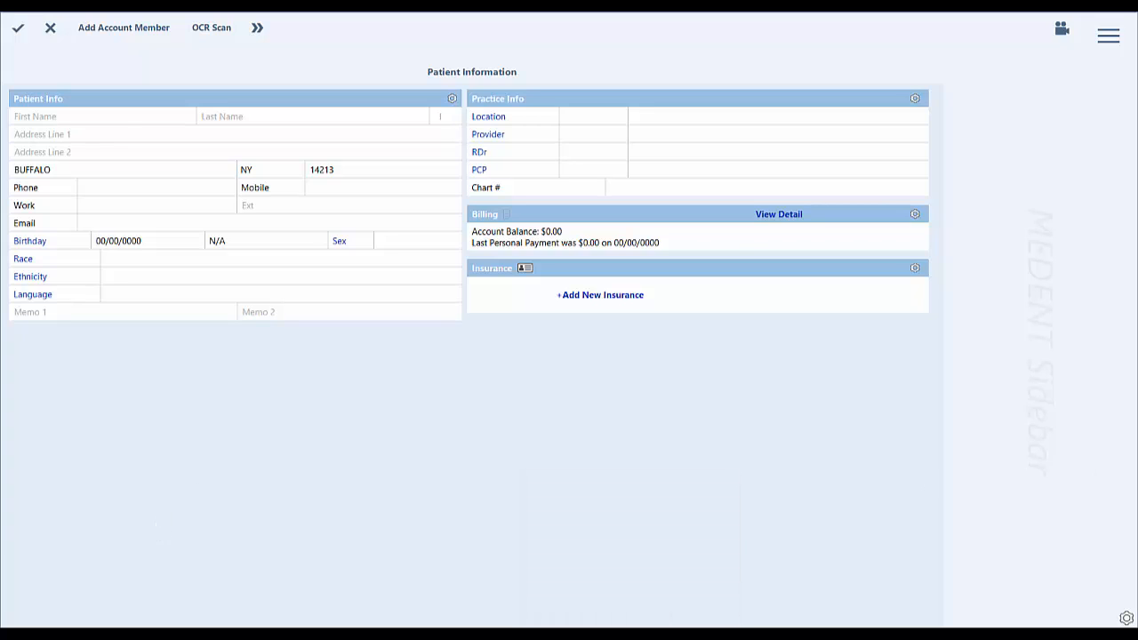
Enter the new patient's first and last name, leaving the middle initial blank.
{"action": "left_click", "coordinate": [122, 121]}
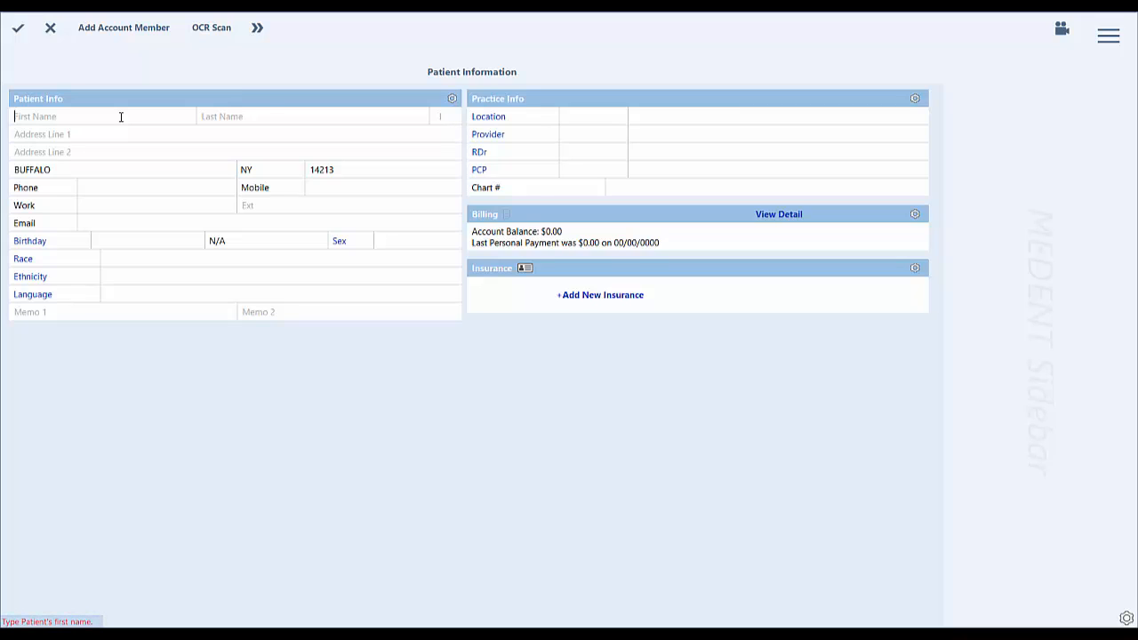
{"action": "type", "text": "GHU"}
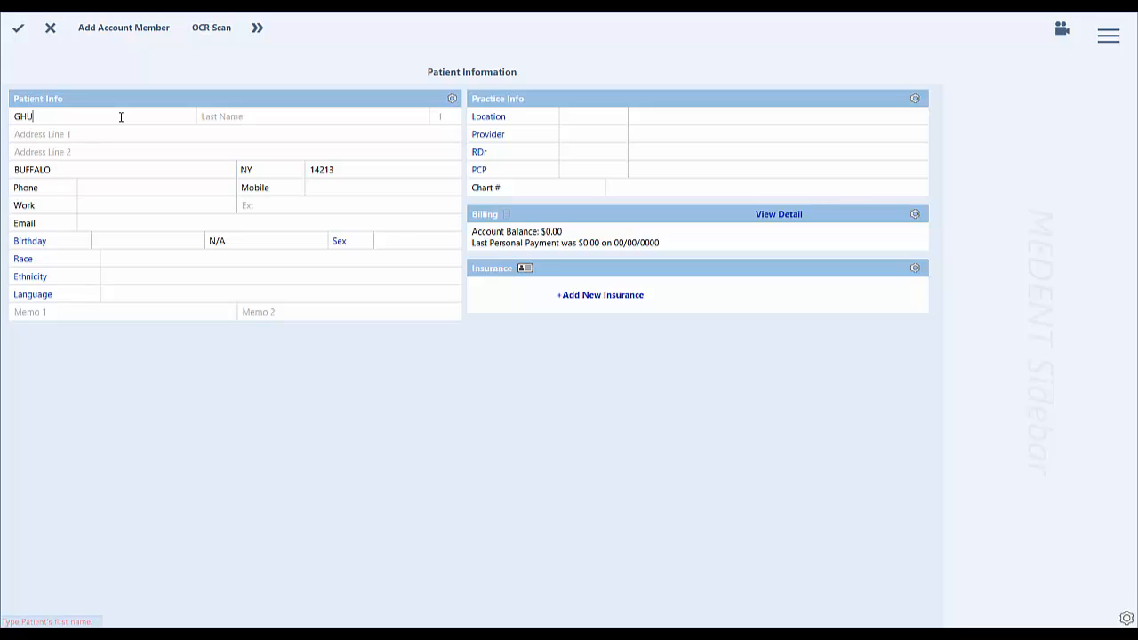
{"action": "key", "text": "Tab"}
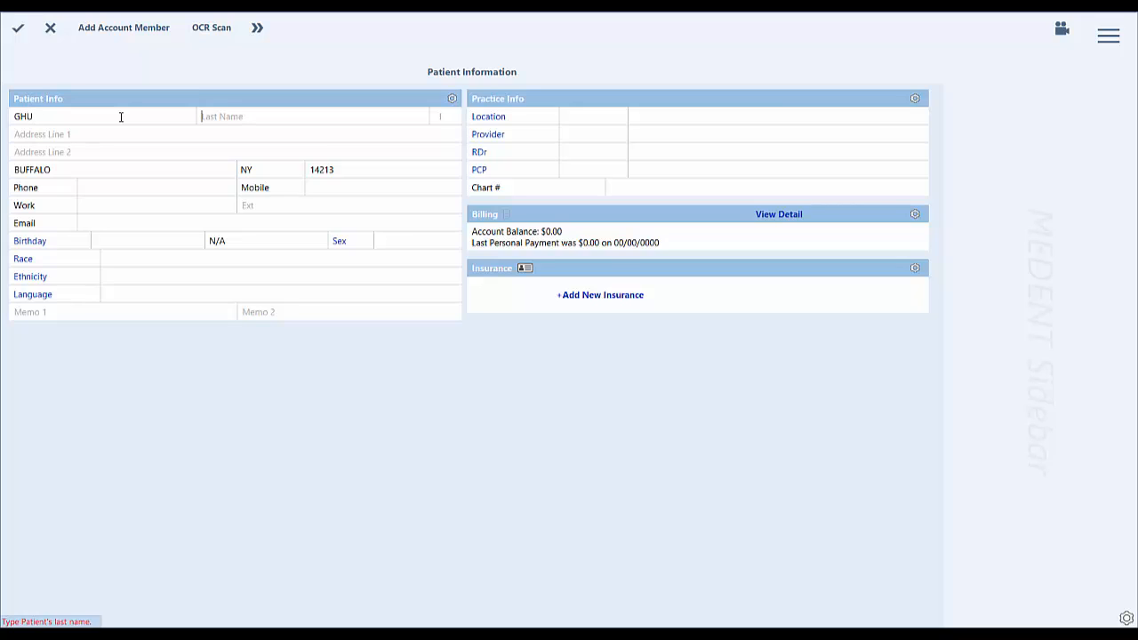
{"action": "type", "text": "Test"}
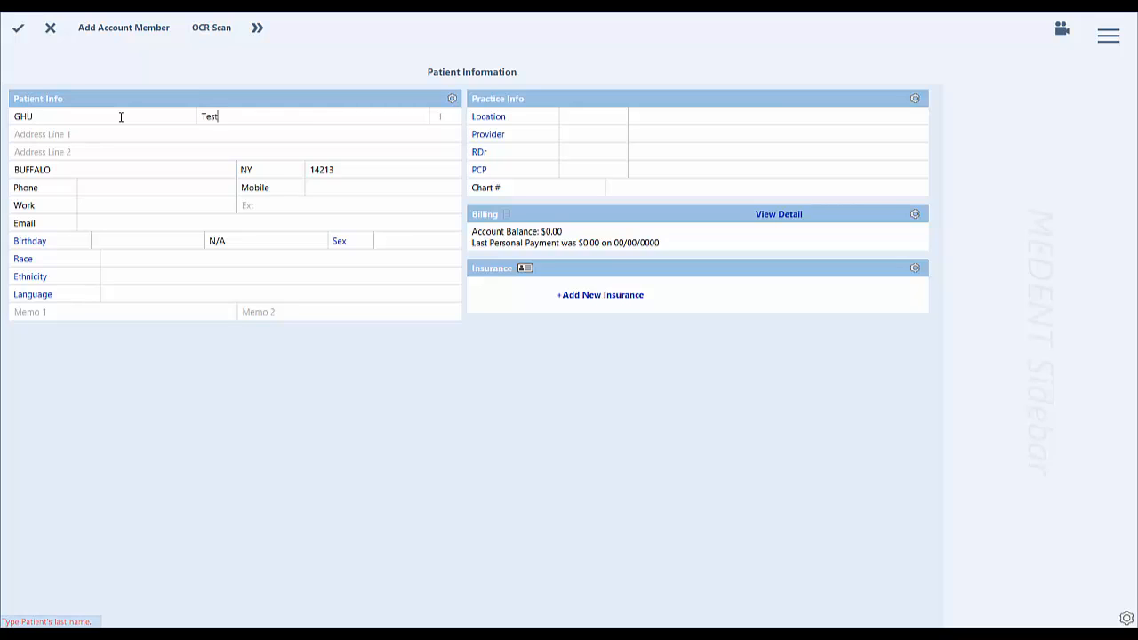
{"action": "key", "text": "Tab"}
Enter the patient's street address on the first address line.
{"action": "key", "text": "Tab"}
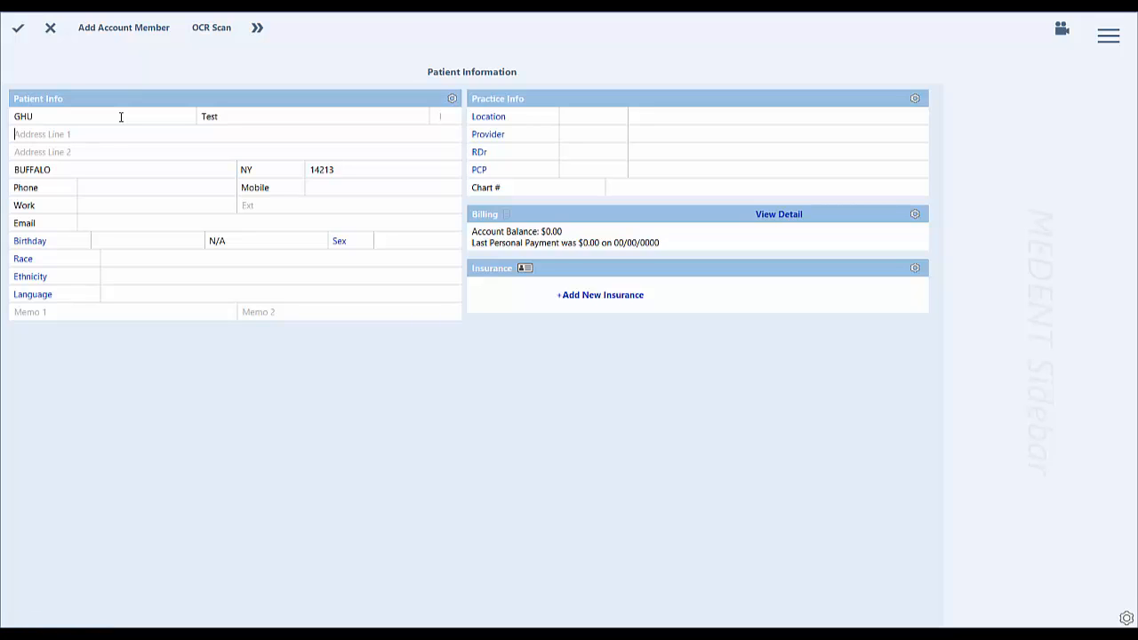
Keep the prefilled city, state and ZIP code, and enter the patient's main phone number.
{"action": "key", "text": "Tab"}
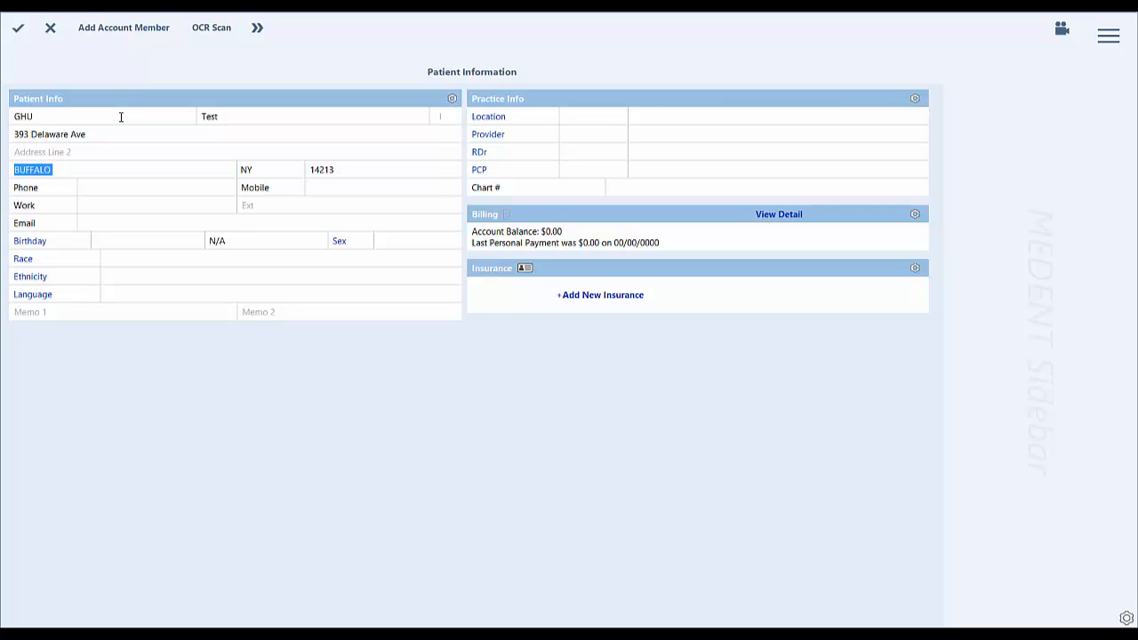
{"action": "key", "text": "Tab"}
{"action": "key", "text": "Tab"}
{"action": "key", "text": "Tab"}
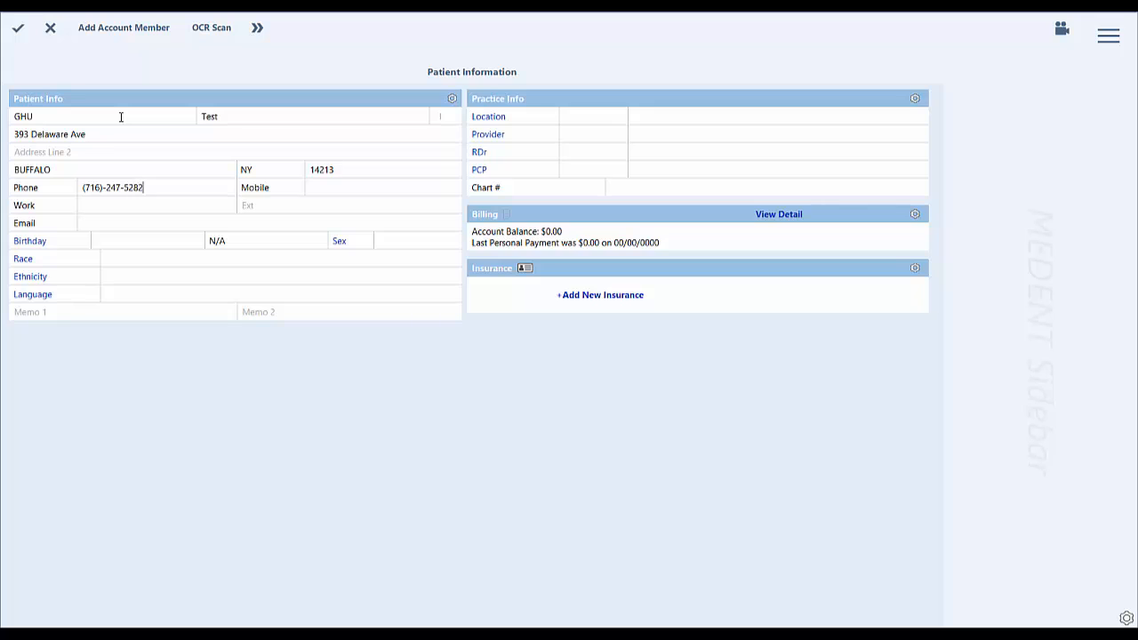
Leave the mobile and work numbers unfilled and enter the patient's e-mail address.
{"action": "key", "text": "Tab"}
{"action": "key", "text": "Tab"}
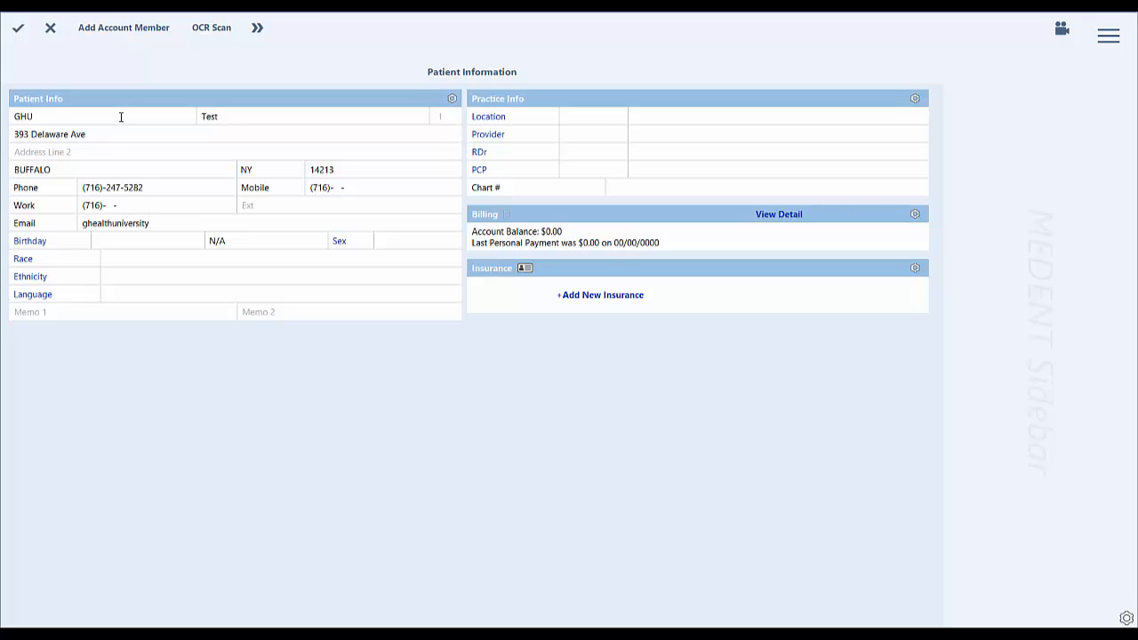
{"action": "key", "text": "Tab"}
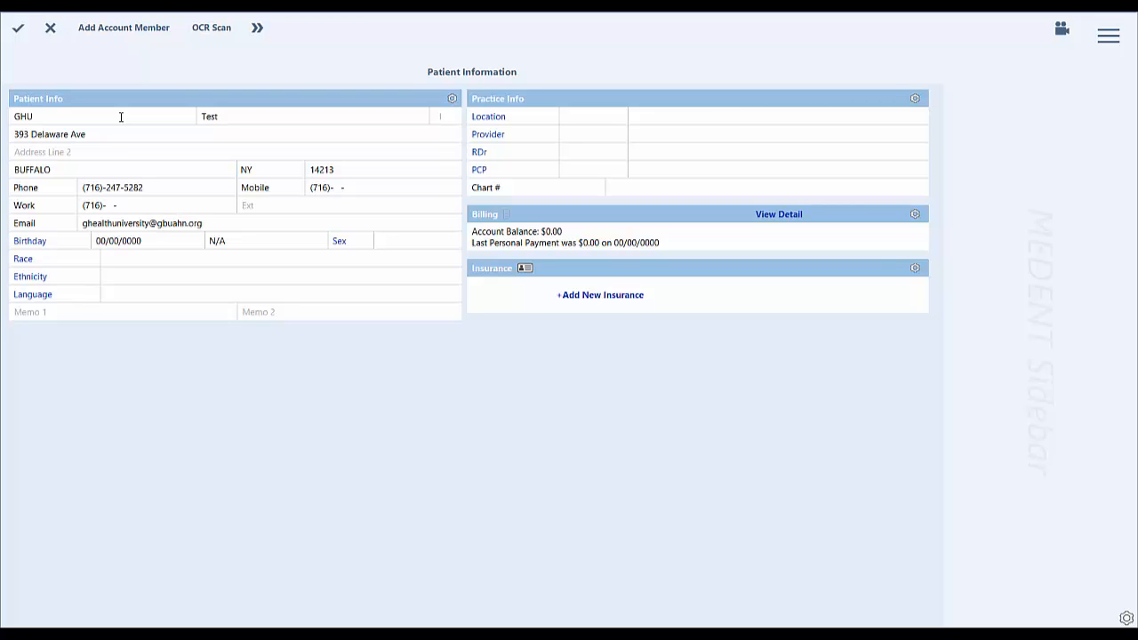
Choose a date of birth for the patient from the birthday calendar.
{"action": "left_click", "coordinate": [41, 245]}
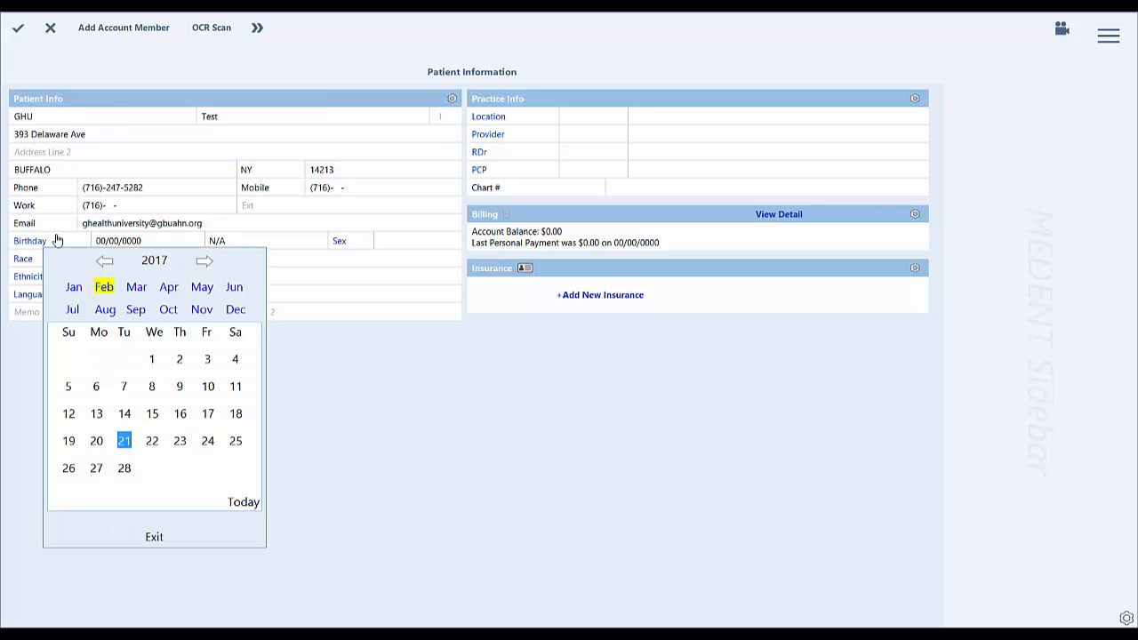
{"action": "left_click", "coordinate": [105, 263]}
{"action": "left_click", "coordinate": [105, 264]}
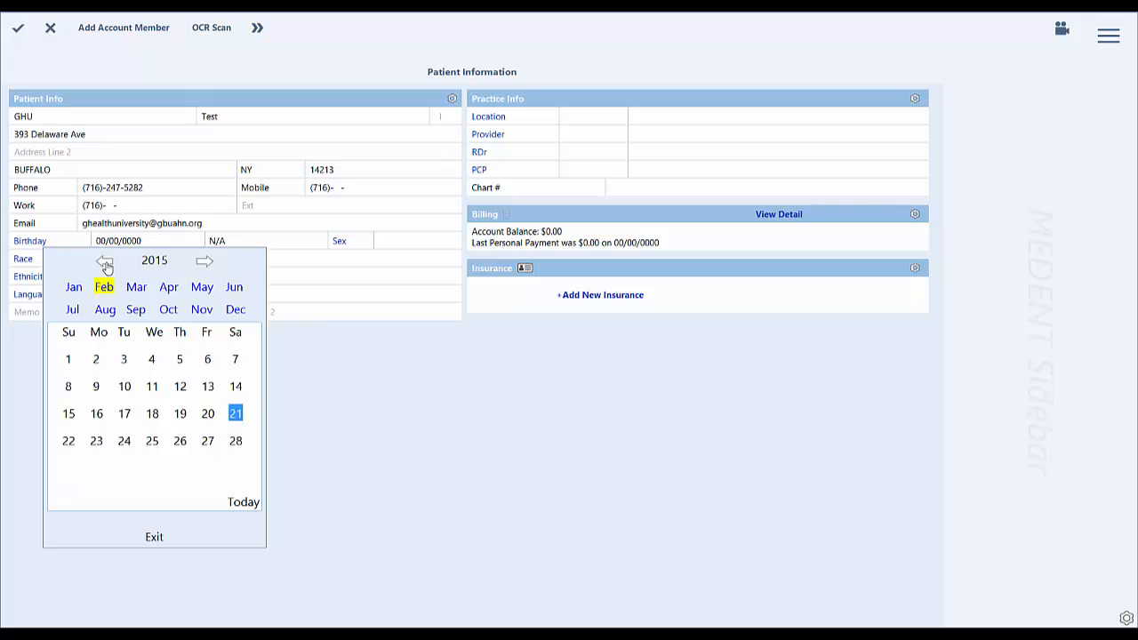
{"action": "left_click", "coordinate": [104, 263]}
{"action": "left_click", "coordinate": [105, 263]}
{"action": "left_click", "coordinate": [105, 263]}
{"action": "left_click", "coordinate": [105, 263]}
{"action": "left_click", "coordinate": [105, 263]}
{"action": "left_click", "coordinate": [105, 263]}
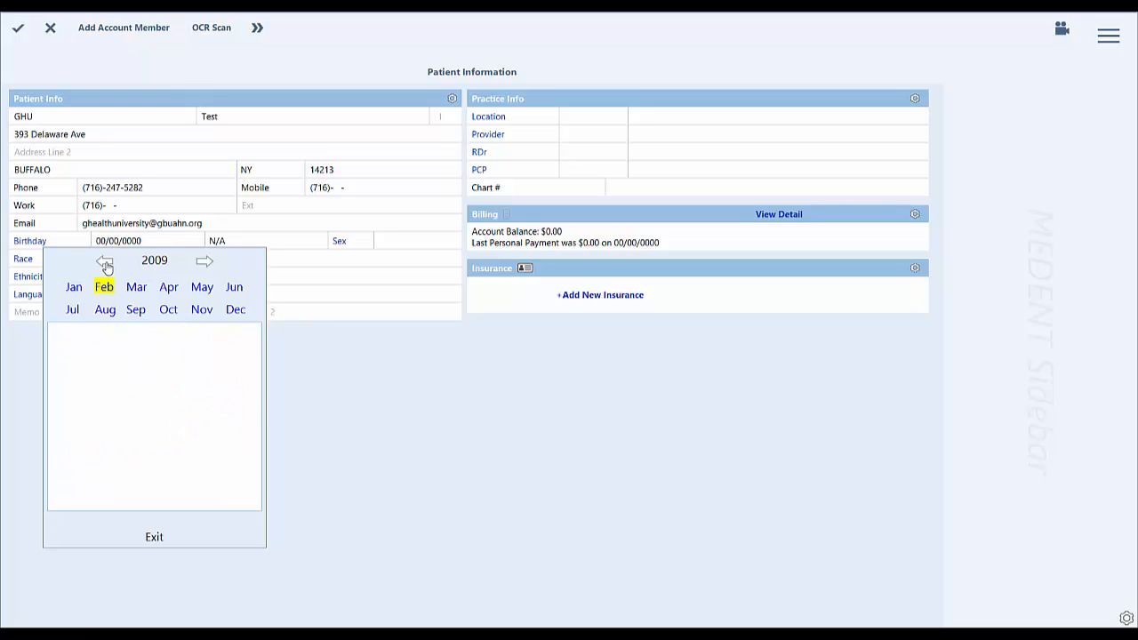
{"action": "left_click", "coordinate": [105, 263]}
{"action": "left_click", "coordinate": [105, 263]}
{"action": "left_click", "coordinate": [105, 263]}
{"action": "left_click", "coordinate": [105, 263]}
{"action": "left_click", "coordinate": [105, 263]}
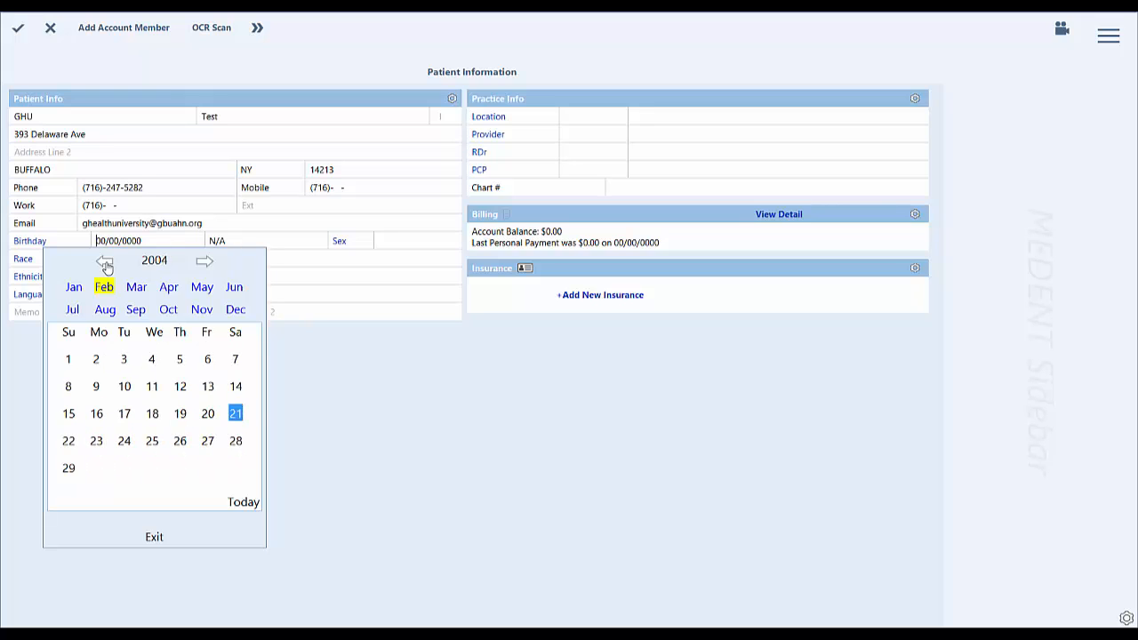
{"action": "left_click", "coordinate": [105, 263]}
{"action": "left_click", "coordinate": [105, 263]}
{"action": "left_click", "coordinate": [105, 263]}
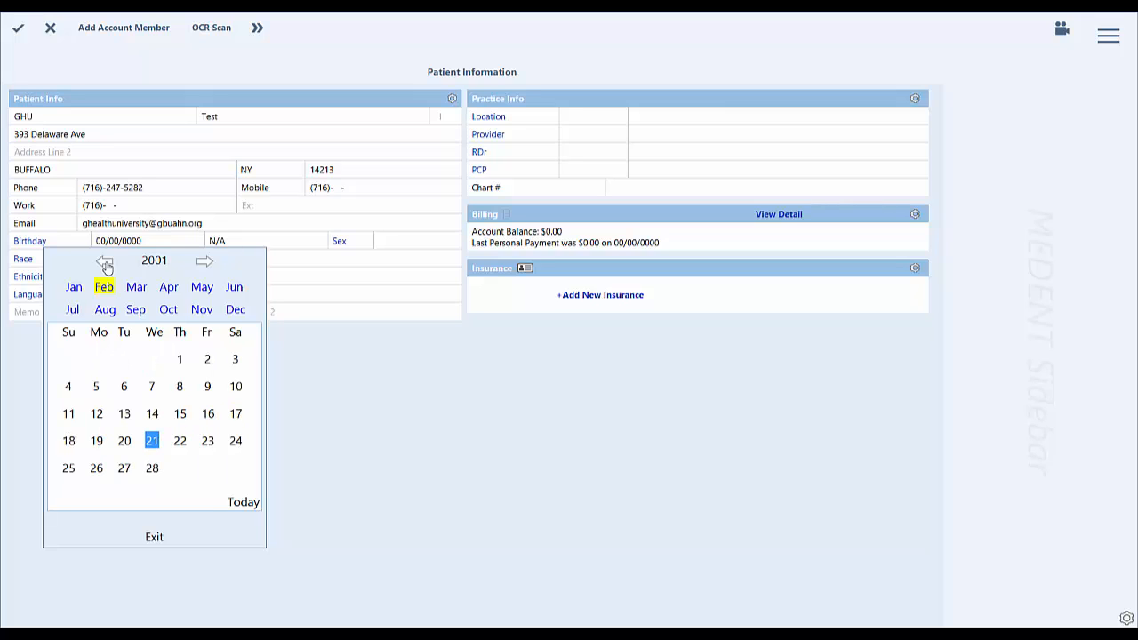
{"action": "left_click", "coordinate": [105, 263]}
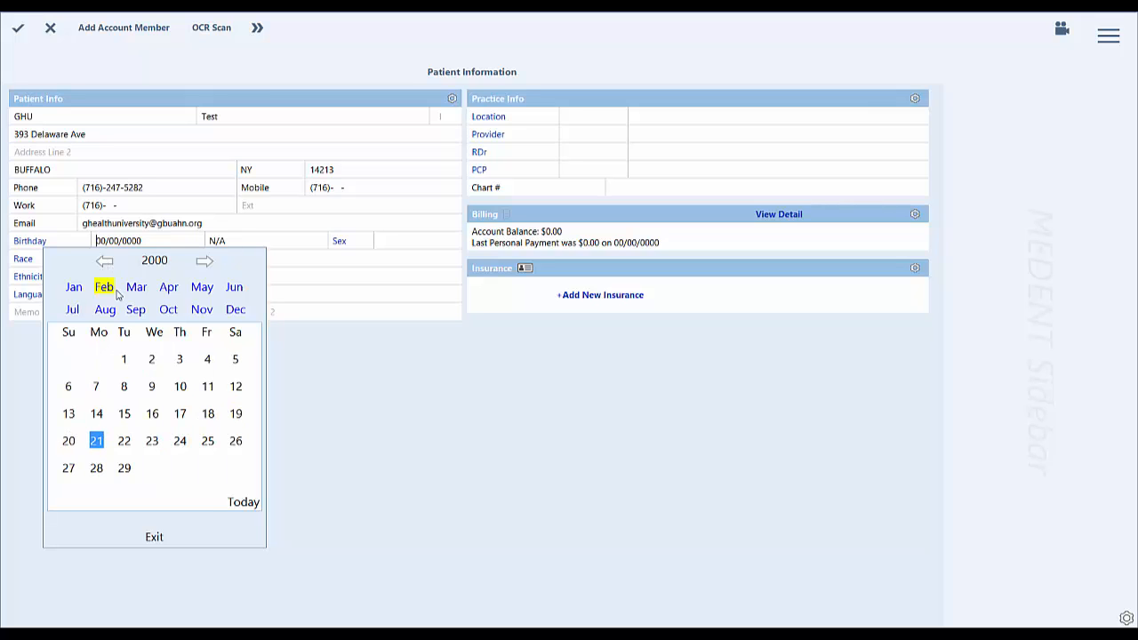
{"action": "left_click", "coordinate": [97, 443]}
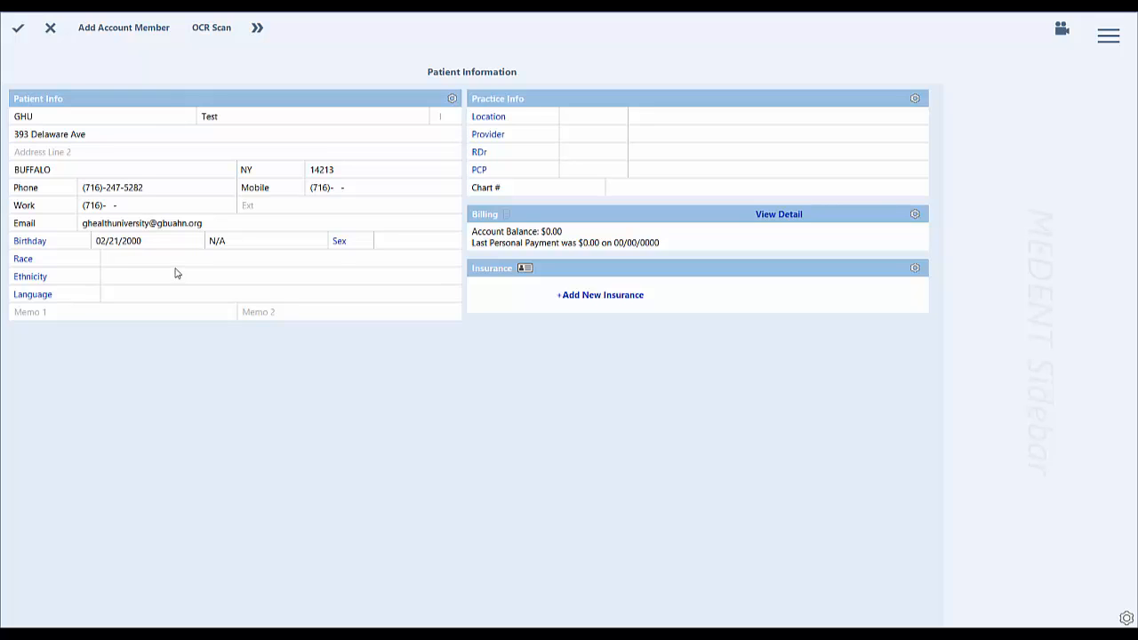
Change the patient's date of birth to the same day one year earlier.
{"action": "left_click", "coordinate": [55, 243]}
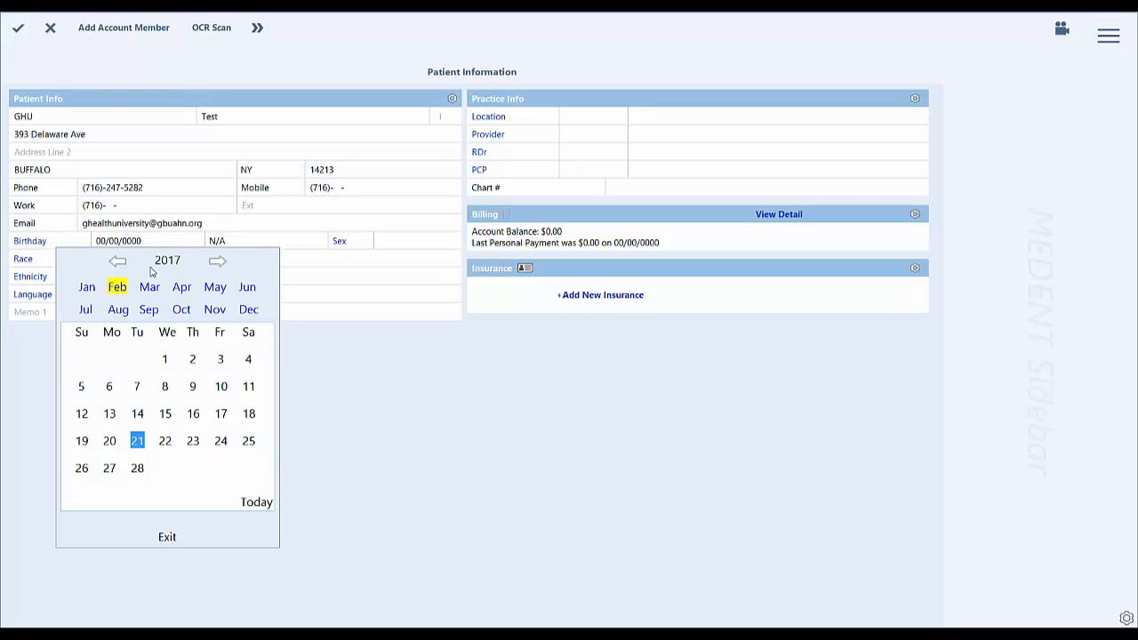
{"action": "left_click", "coordinate": [118, 262]}
{"action": "left_click", "coordinate": [118, 262]}
{"action": "left_click", "coordinate": [119, 262]}
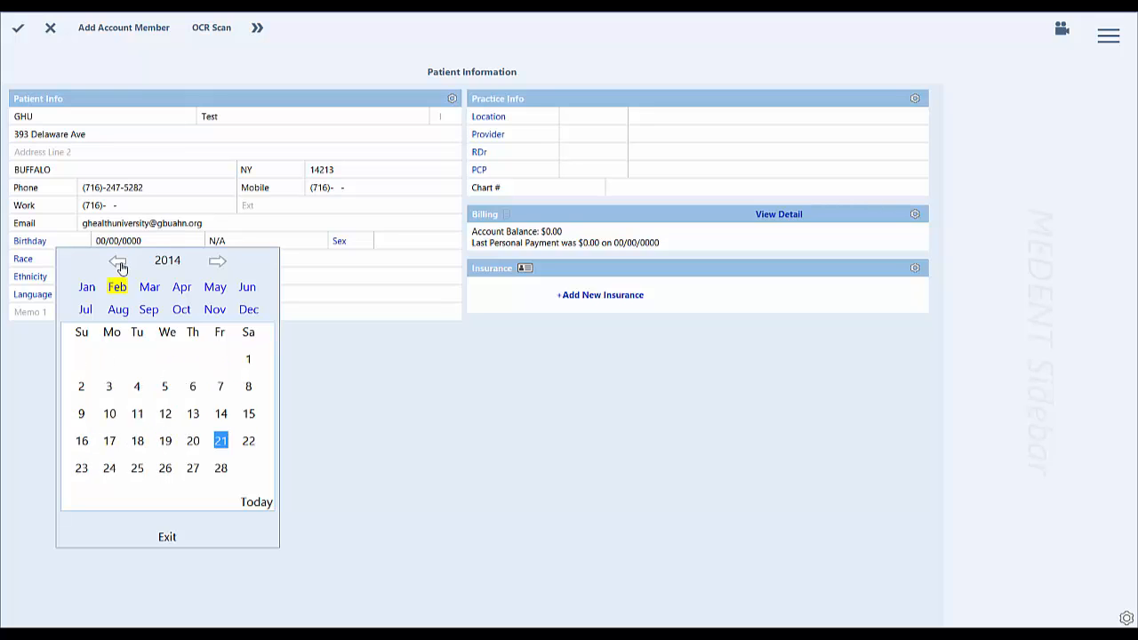
{"action": "left_click", "coordinate": [119, 263]}
{"action": "left_click", "coordinate": [119, 263]}
{"action": "left_click", "coordinate": [120, 263]}
{"action": "left_click", "coordinate": [119, 263]}
{"action": "left_click", "coordinate": [119, 263]}
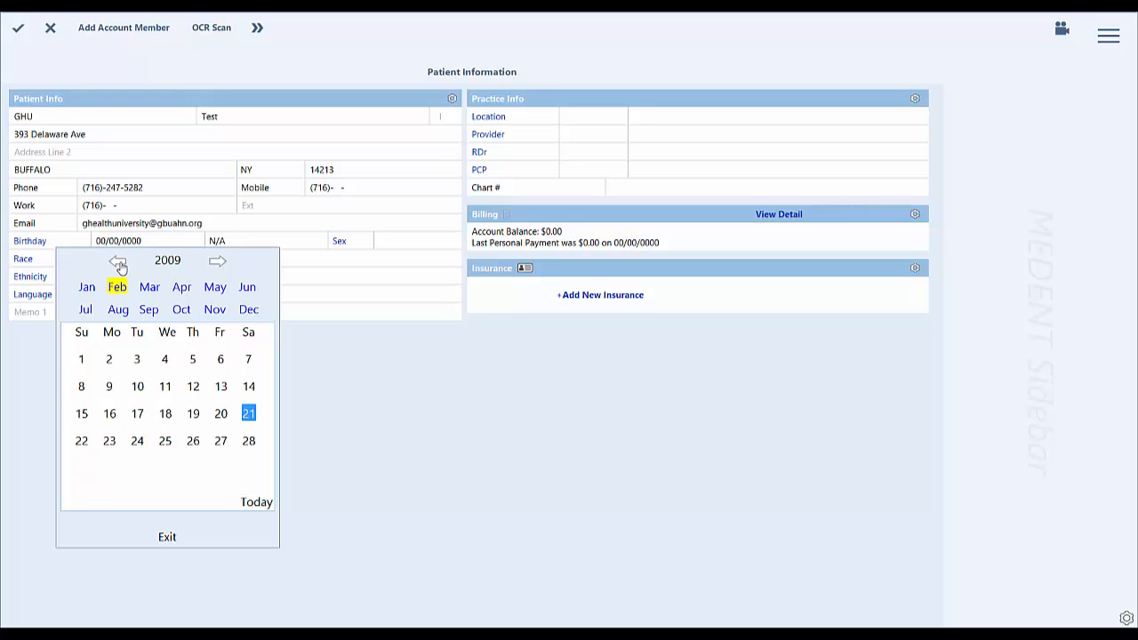
{"action": "left_click", "coordinate": [119, 263]}
{"action": "left_click", "coordinate": [119, 263]}
{"action": "left_click", "coordinate": [119, 263]}
{"action": "left_click", "coordinate": [119, 263]}
{"action": "left_click", "coordinate": [119, 263]}
{"action": "left_click", "coordinate": [119, 263]}
{"action": "left_click", "coordinate": [119, 263]}
{"action": "left_click", "coordinate": [119, 263]}
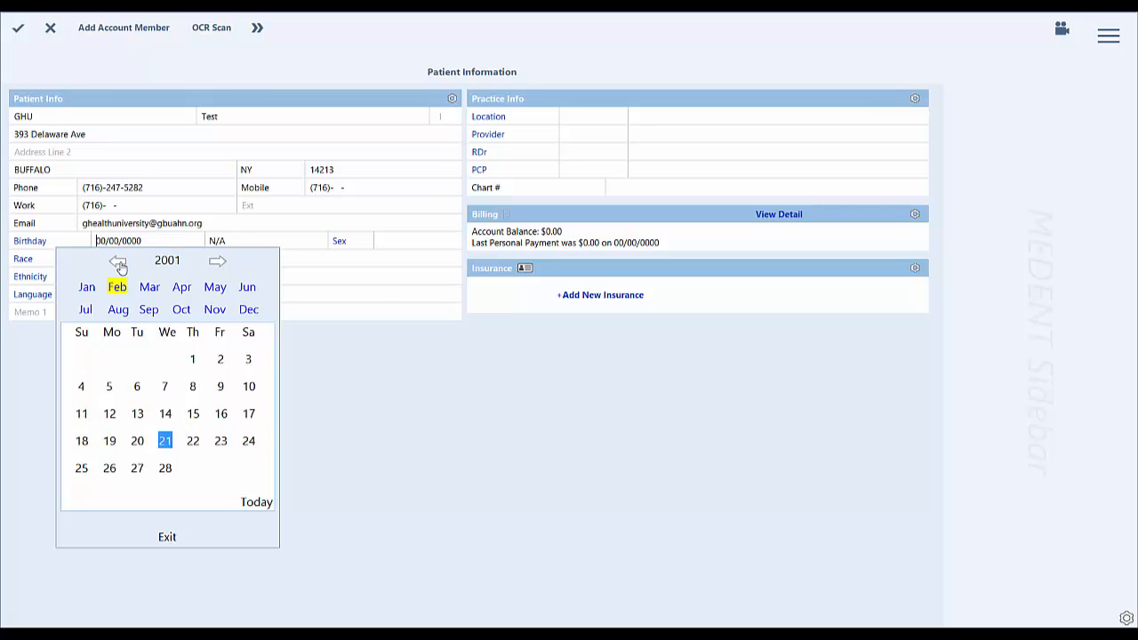
{"action": "left_click", "coordinate": [119, 263]}
{"action": "left_click", "coordinate": [119, 263]}
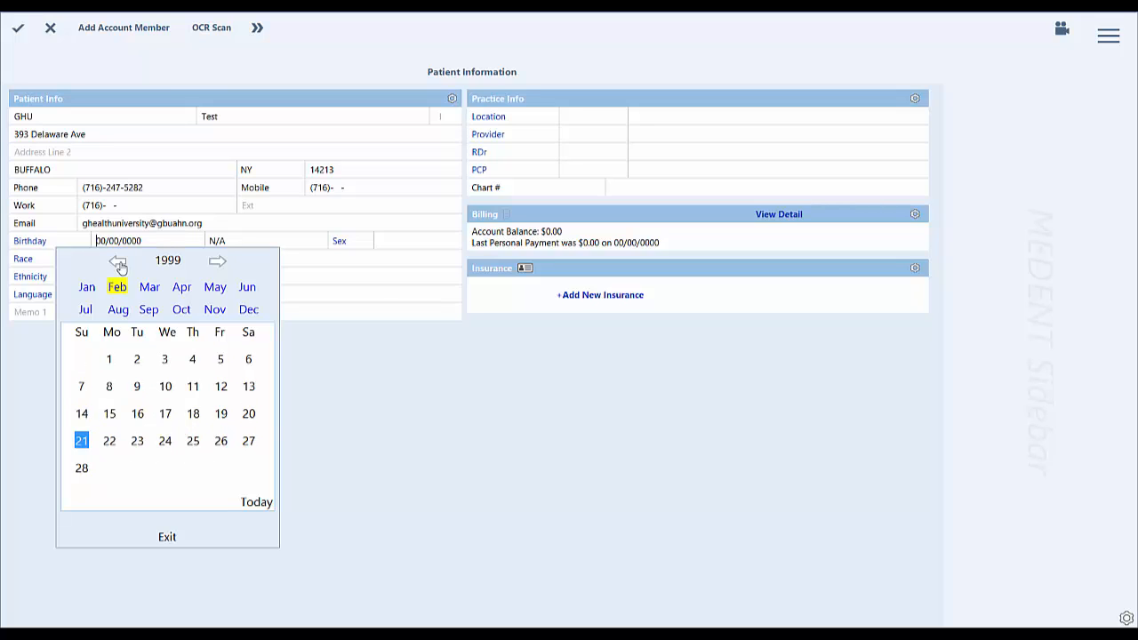
{"action": "left_click", "coordinate": [79, 441]}
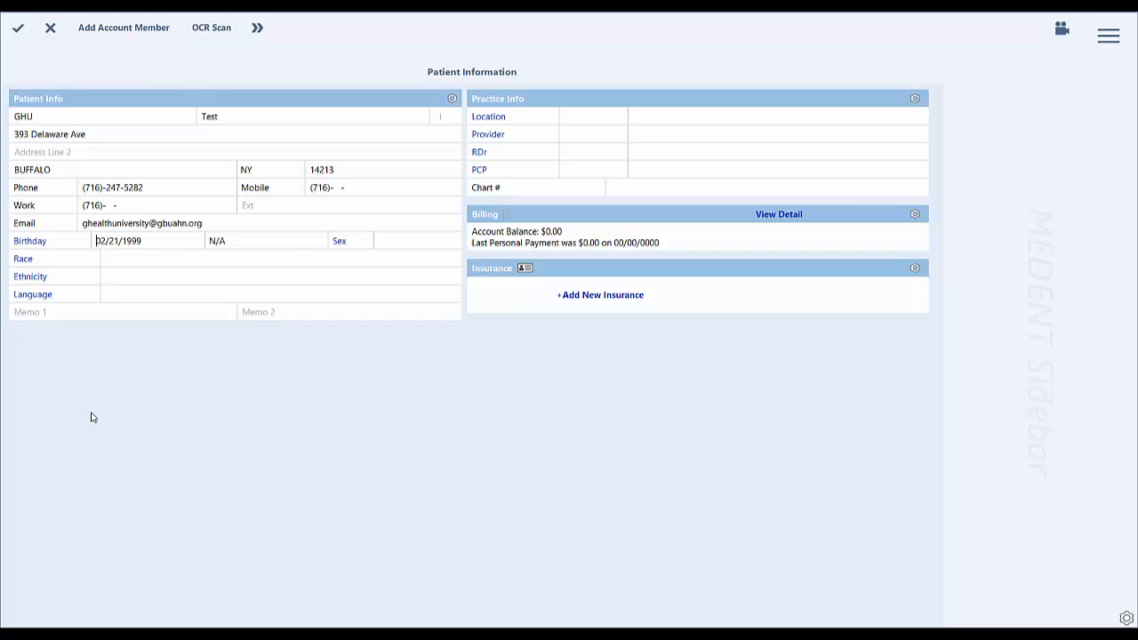
Set the patient's sex to Male and race to Black / African American.
{"action": "left_click", "coordinate": [353, 247]}
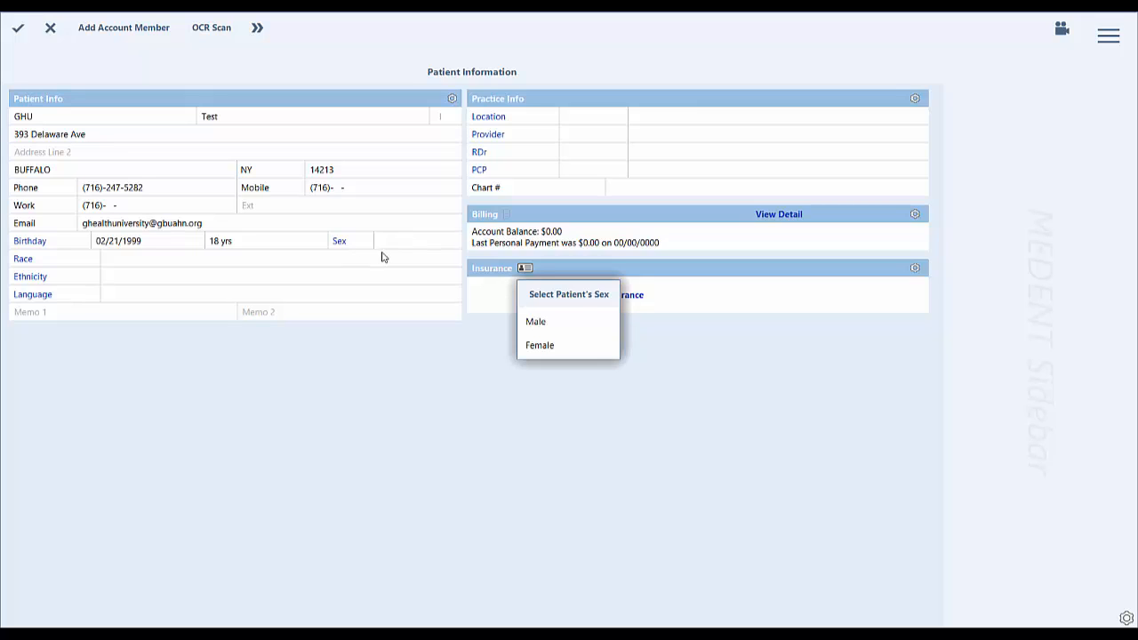
{"action": "left_click", "coordinate": [537, 322]}
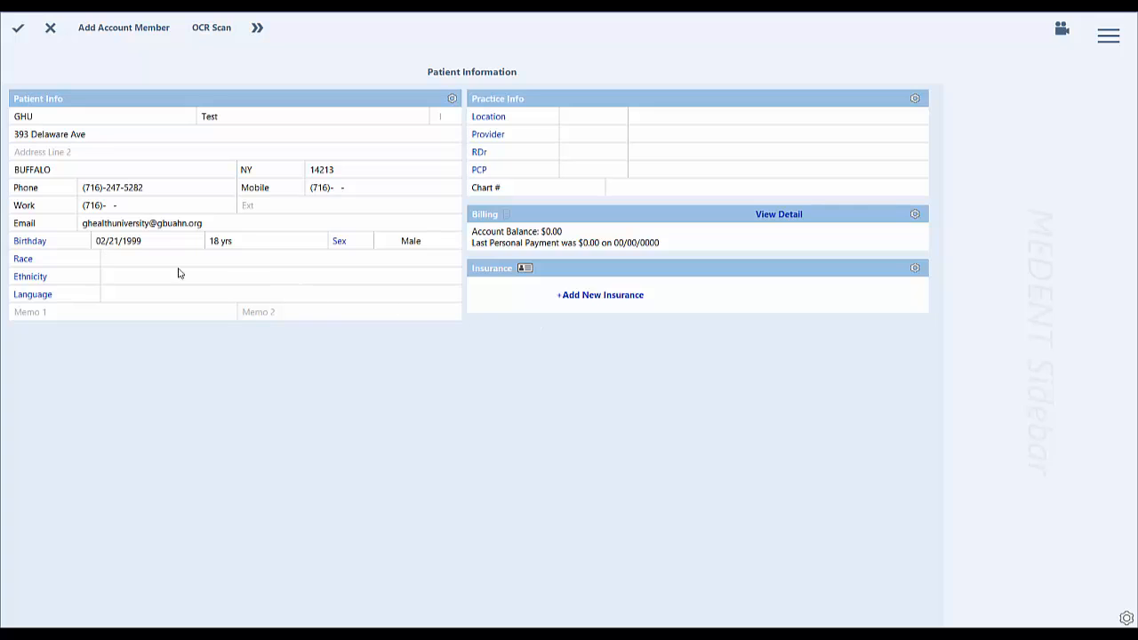
{"action": "left_click", "coordinate": [33, 265]}
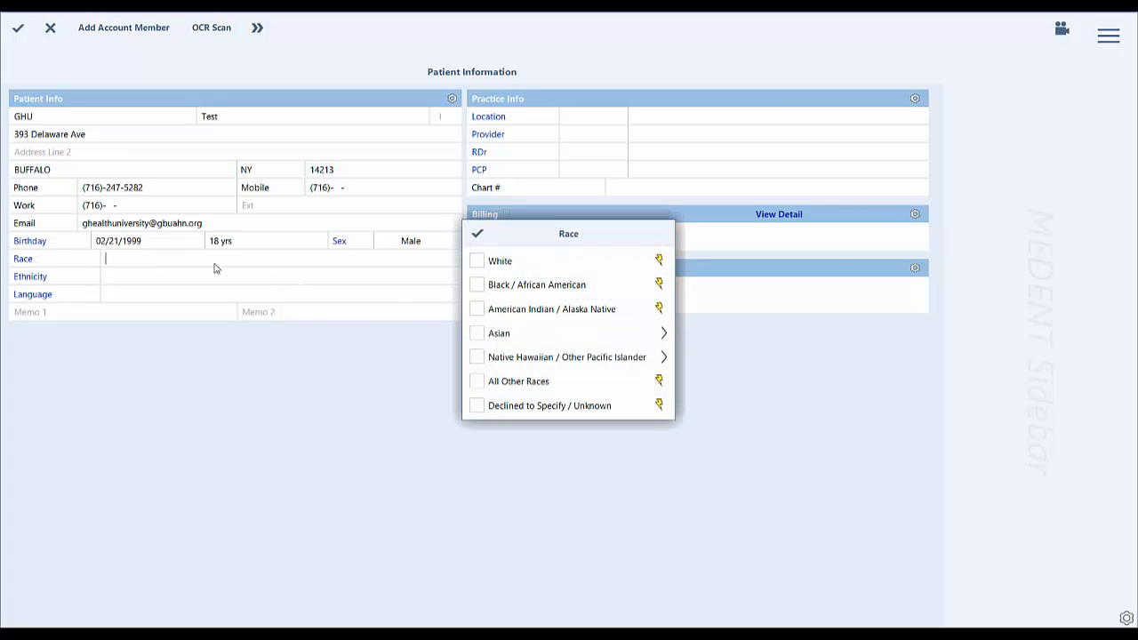
{"action": "left_click", "coordinate": [478, 285]}
{"action": "left_click", "coordinate": [478, 236]}
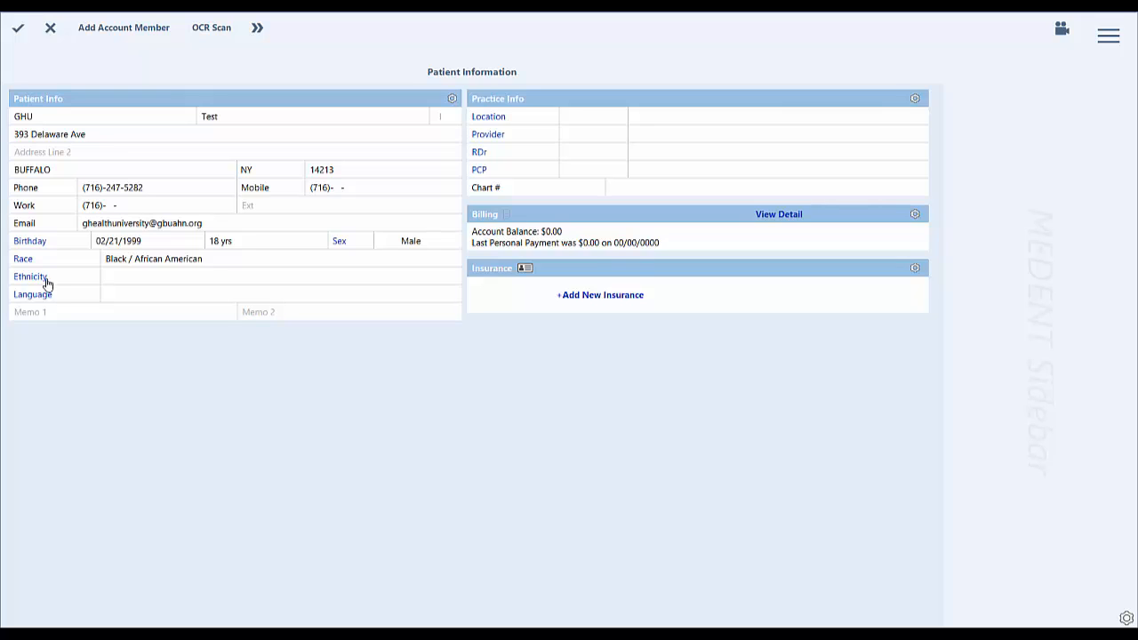
Set the patient's ethnicity to Not Hispanic / Latino and the primary language to English.
{"action": "left_click", "coordinate": [47, 281]}
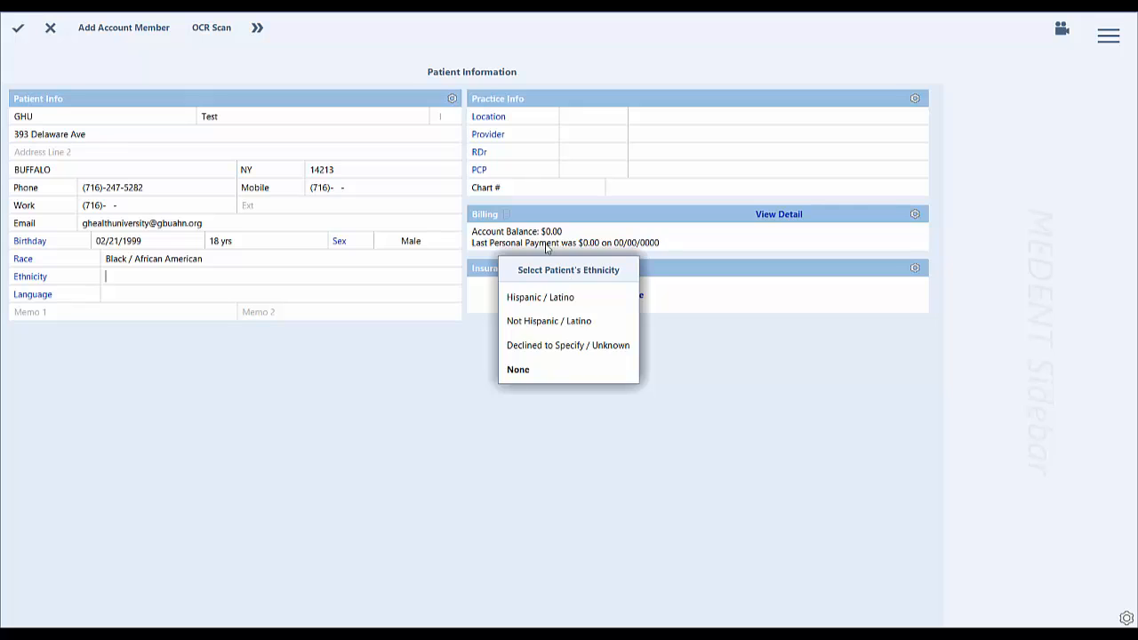
{"action": "left_click", "coordinate": [551, 328]}
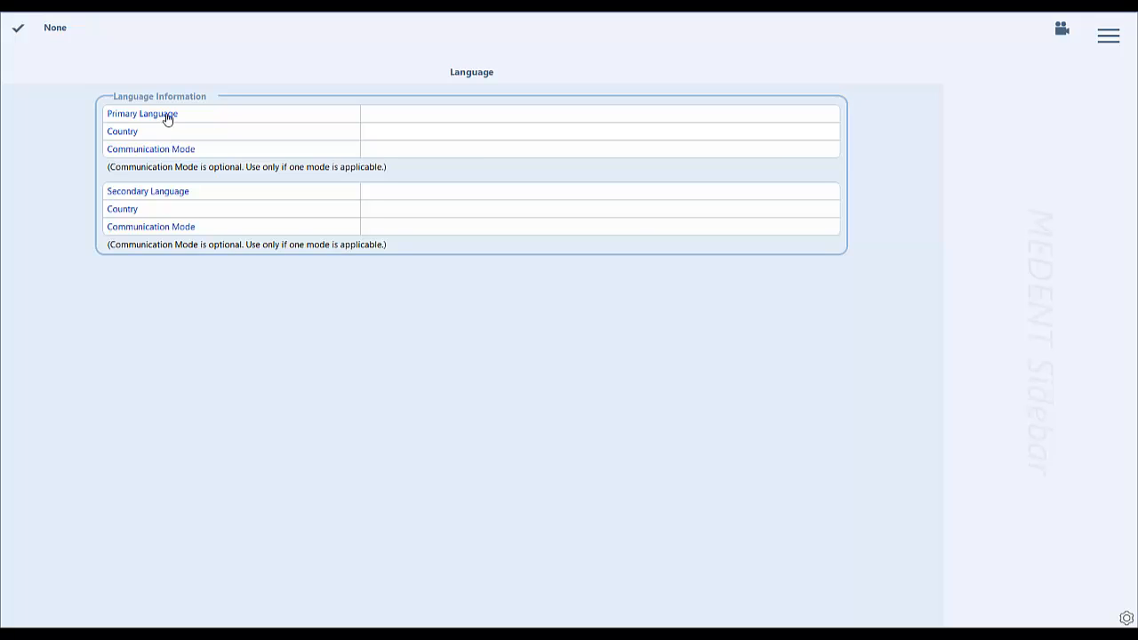
{"action": "left_click", "coordinate": [167, 119]}
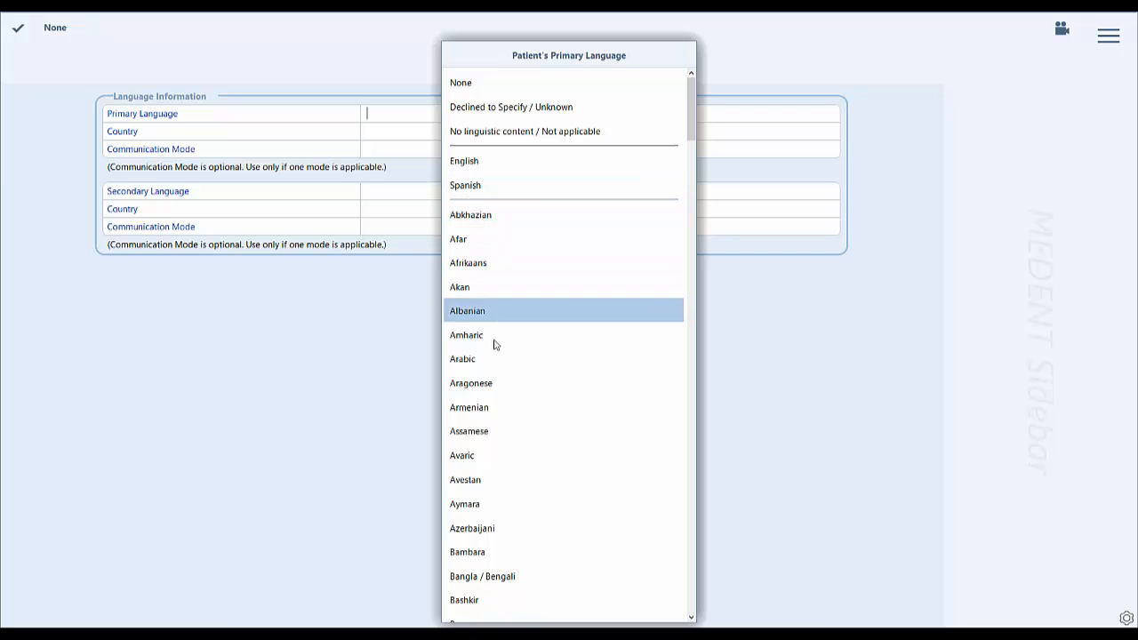
{"action": "scroll", "coordinate": [494, 393], "scroll_direction": "down", "scroll_amount": 4}
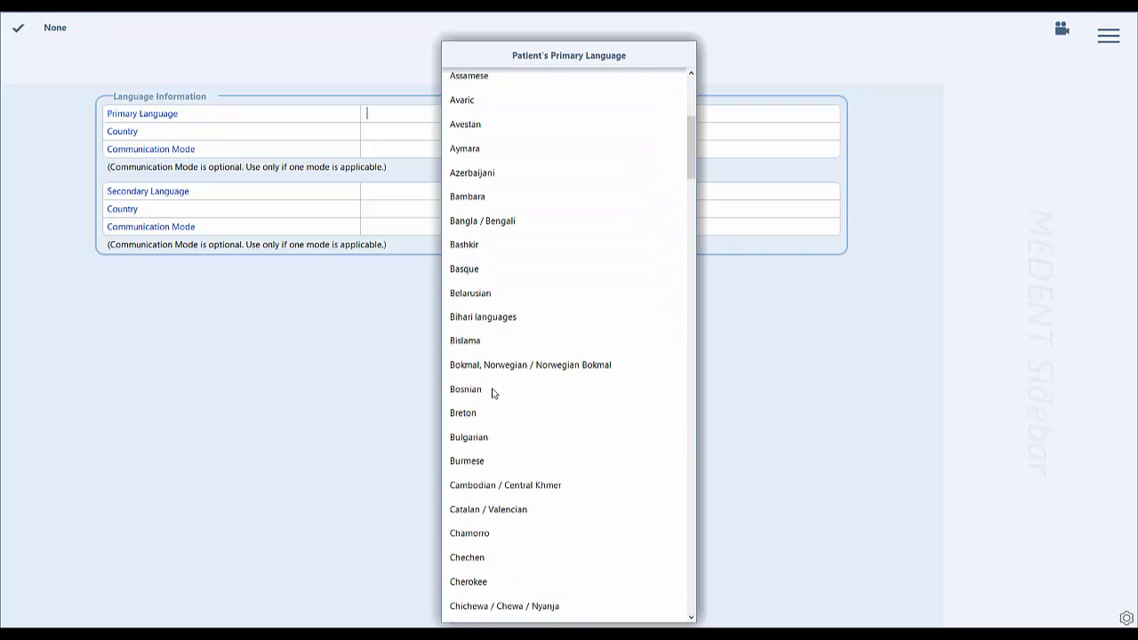
{"action": "scroll", "coordinate": [494, 392], "scroll_direction": "down", "scroll_amount": 10}
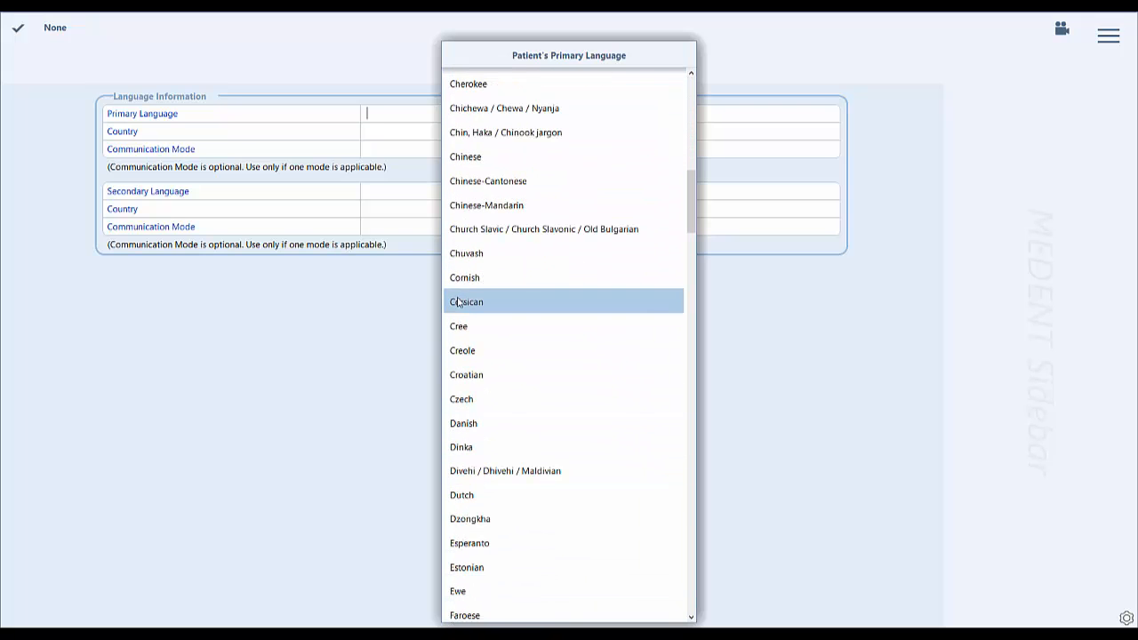
{"action": "scroll", "coordinate": [464, 383], "scroll_direction": "down", "scroll_amount": 3}
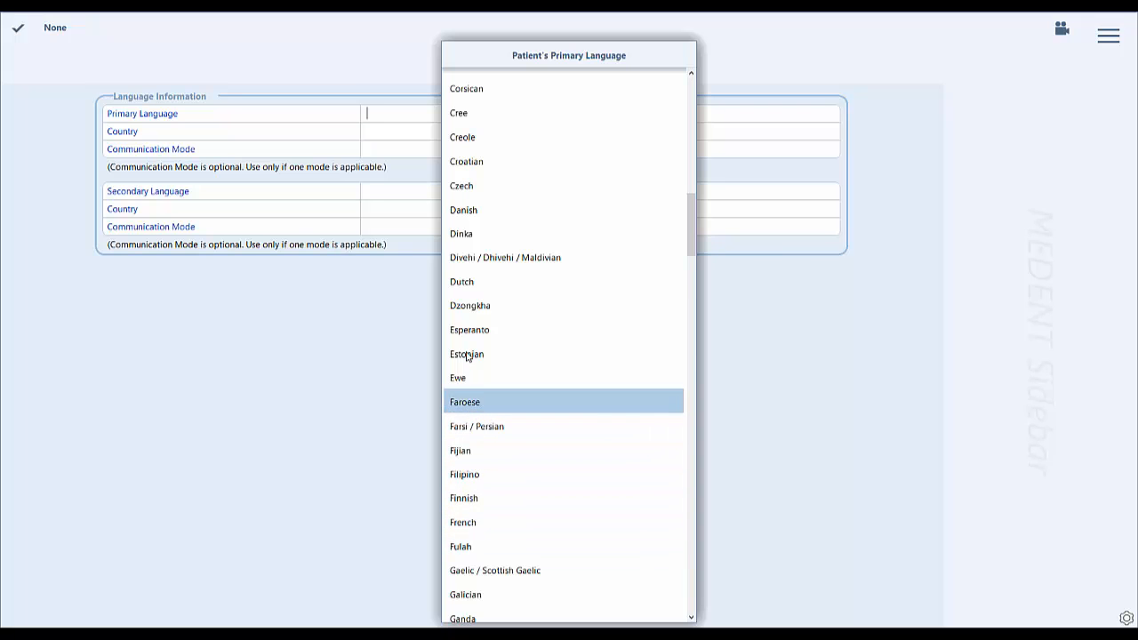
{"action": "scroll", "coordinate": [474, 356], "scroll_direction": "down", "scroll_amount": 2}
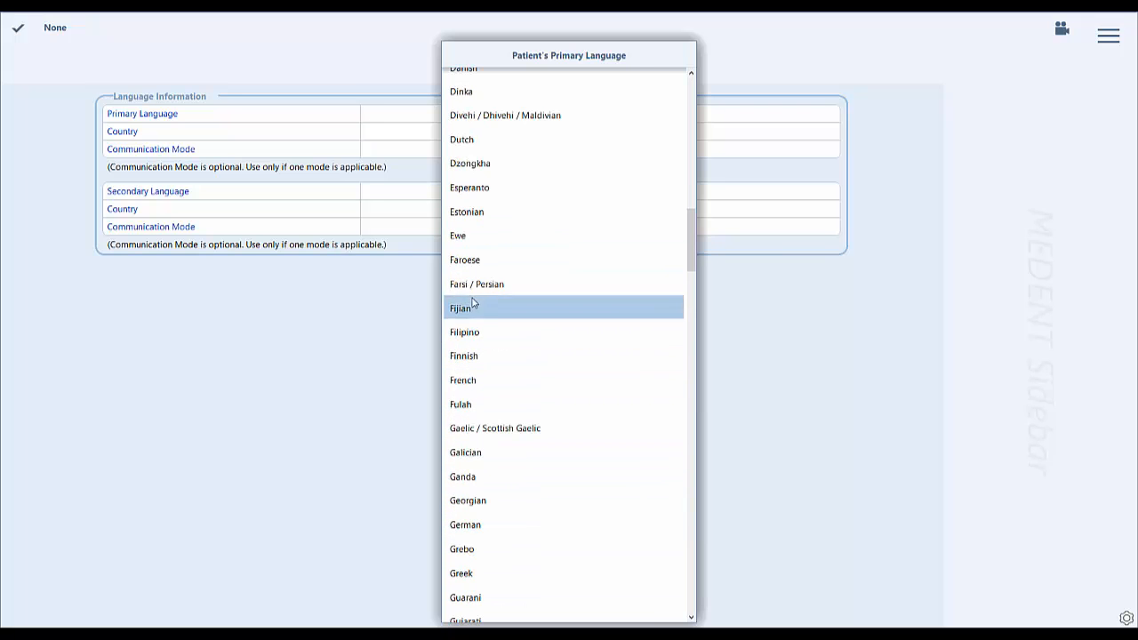
{"action": "scroll", "coordinate": [506, 261], "scroll_direction": "up", "scroll_amount": 7}
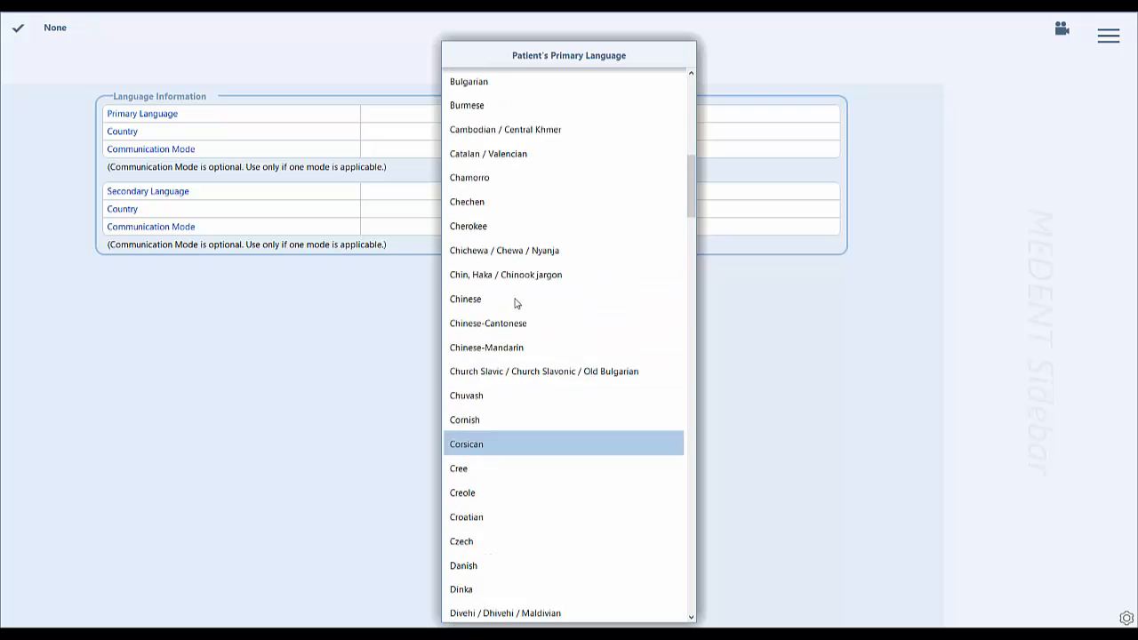
{"action": "scroll", "coordinate": [514, 303], "scroll_direction": "up", "scroll_amount": 10}
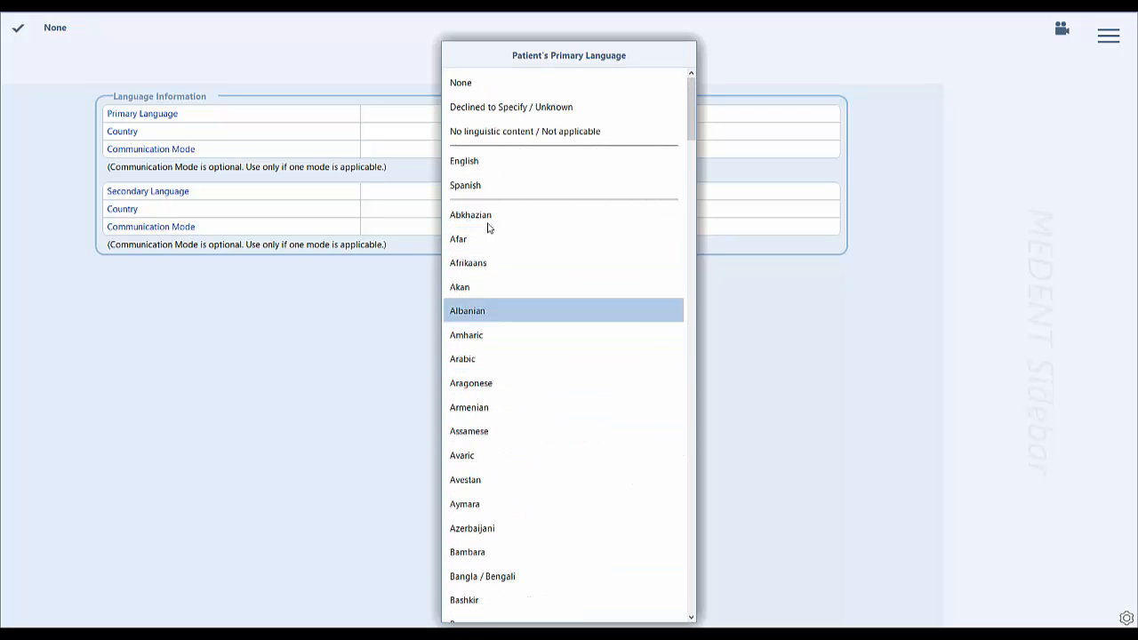
{"action": "left_click", "coordinate": [463, 163]}
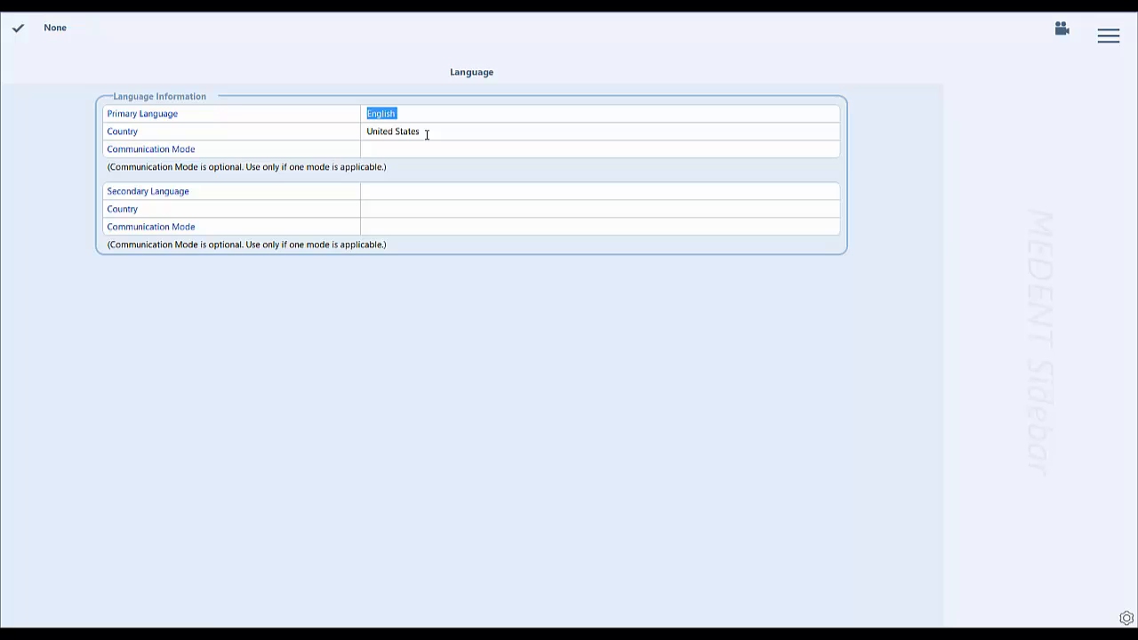
Set the secondary language to Spanish with no country, and return to the patient information.
{"action": "left_click", "coordinate": [176, 193]}
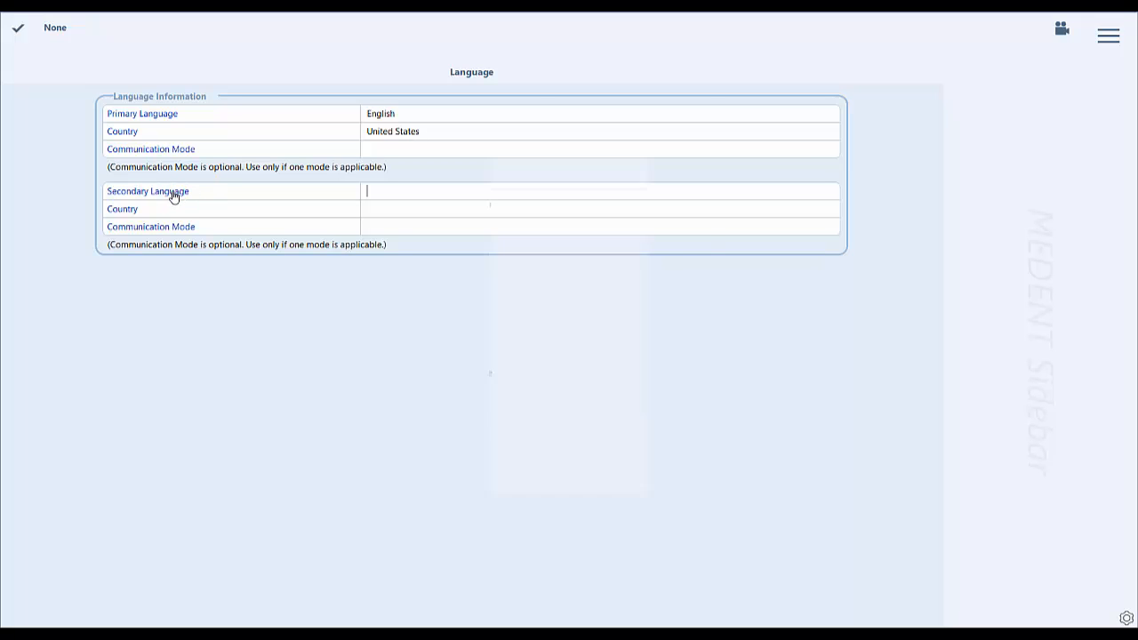
{"action": "left_click", "coordinate": [466, 187]}
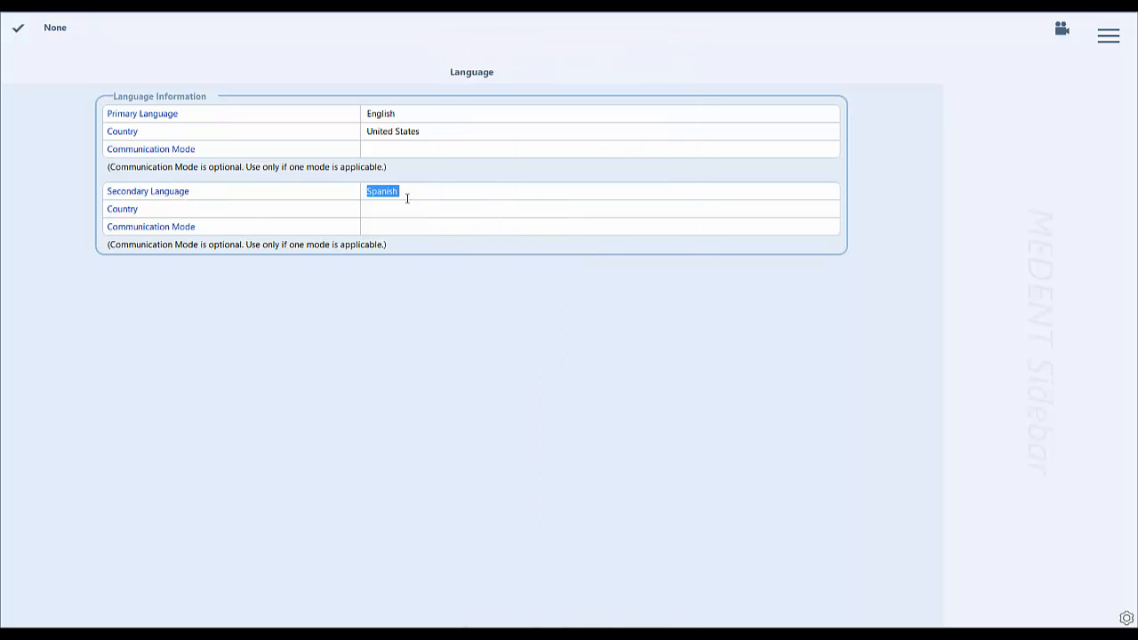
{"action": "left_click", "coordinate": [111, 213]}
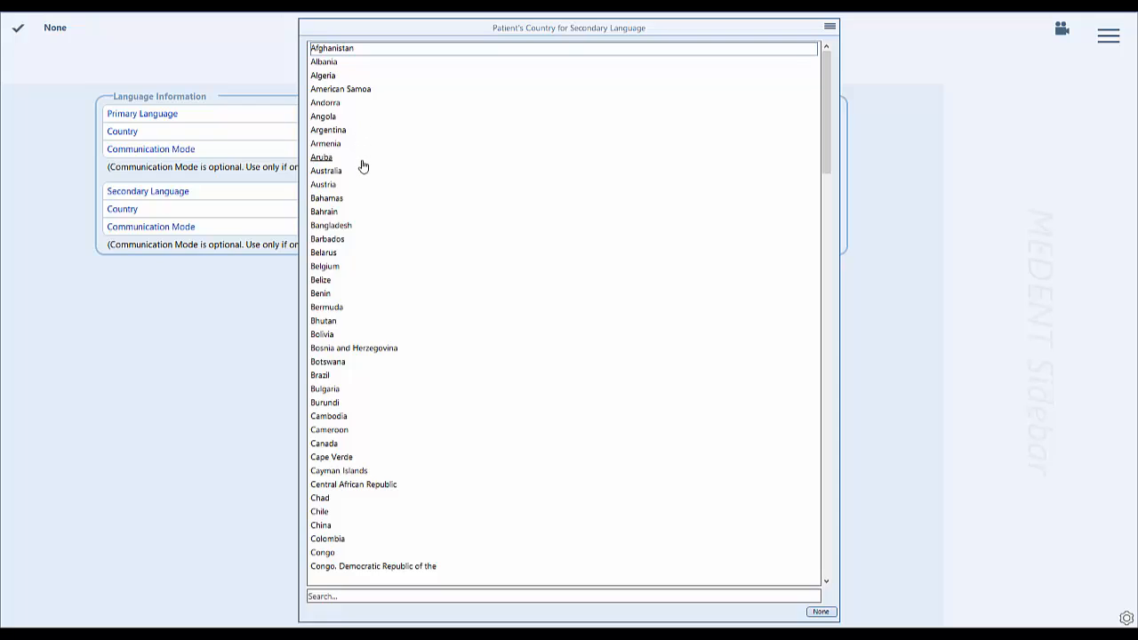
{"action": "scroll", "coordinate": [381, 426], "scroll_direction": "down", "scroll_amount": 2}
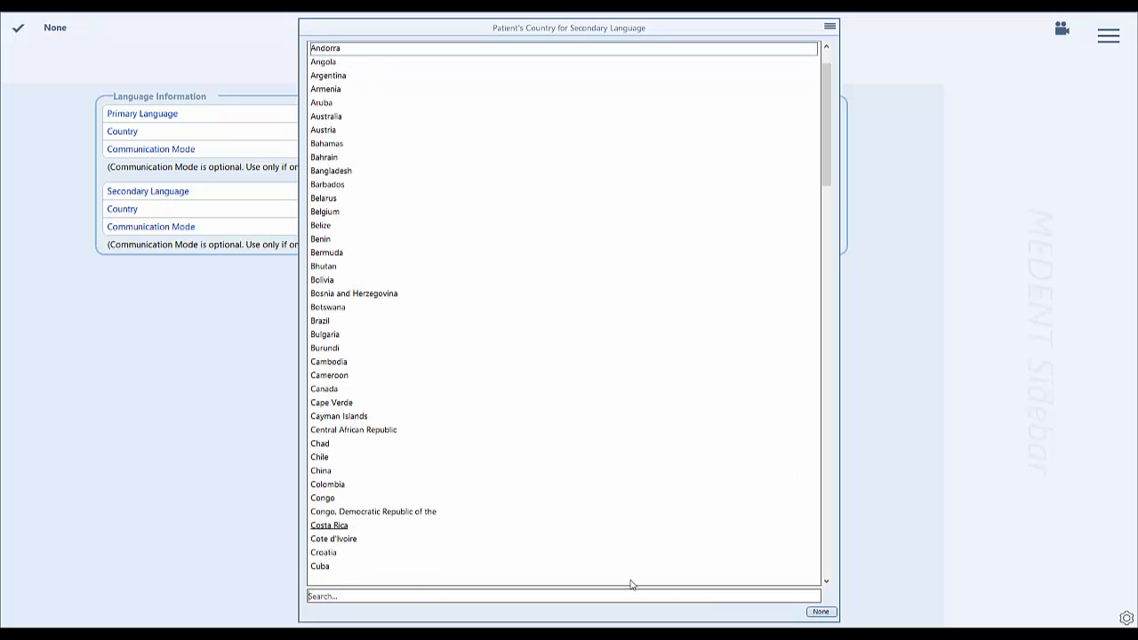
{"action": "left_click", "coordinate": [831, 613]}
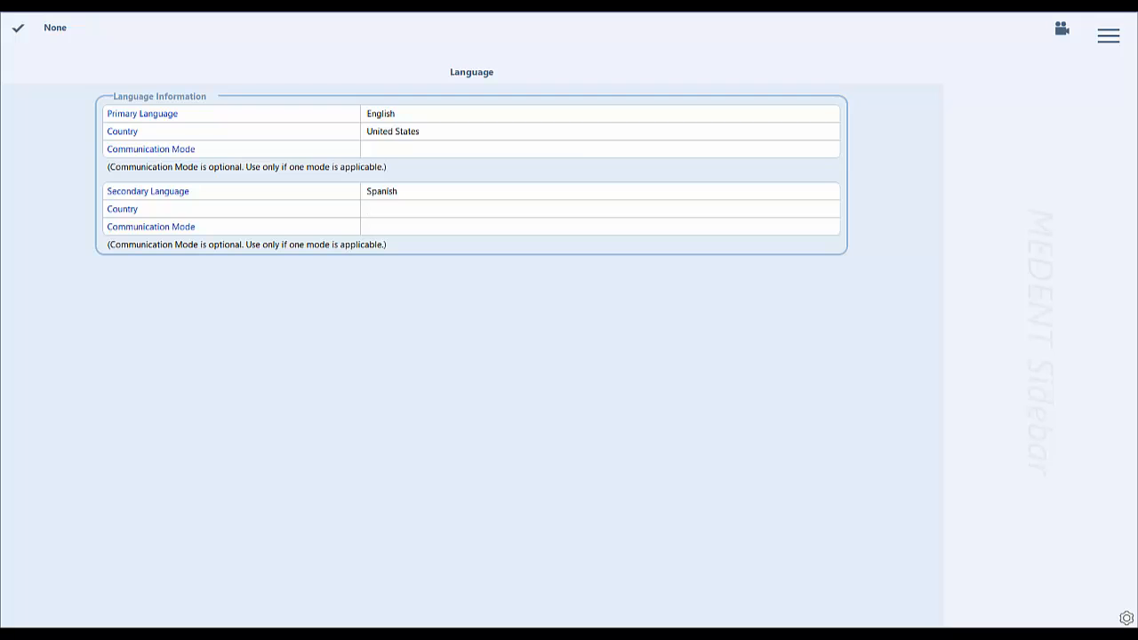
{"action": "key", "text": "Escape"}
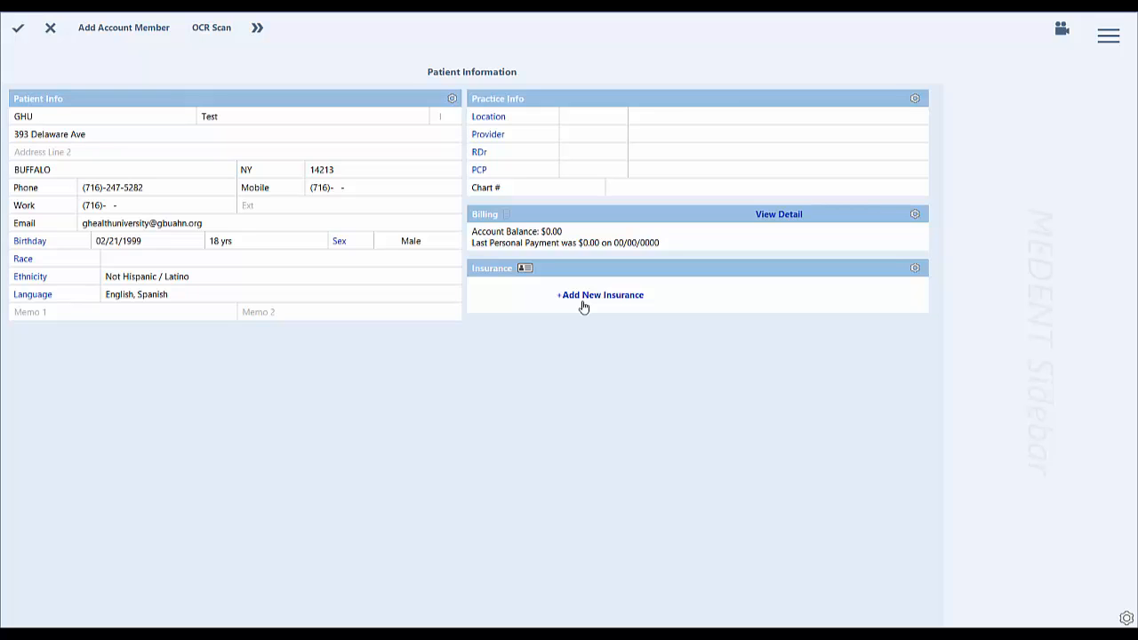
Assign Gbuahn (18) as the patient's provider and leave the referring doctor empty.
{"action": "left_click", "coordinate": [500, 138]}
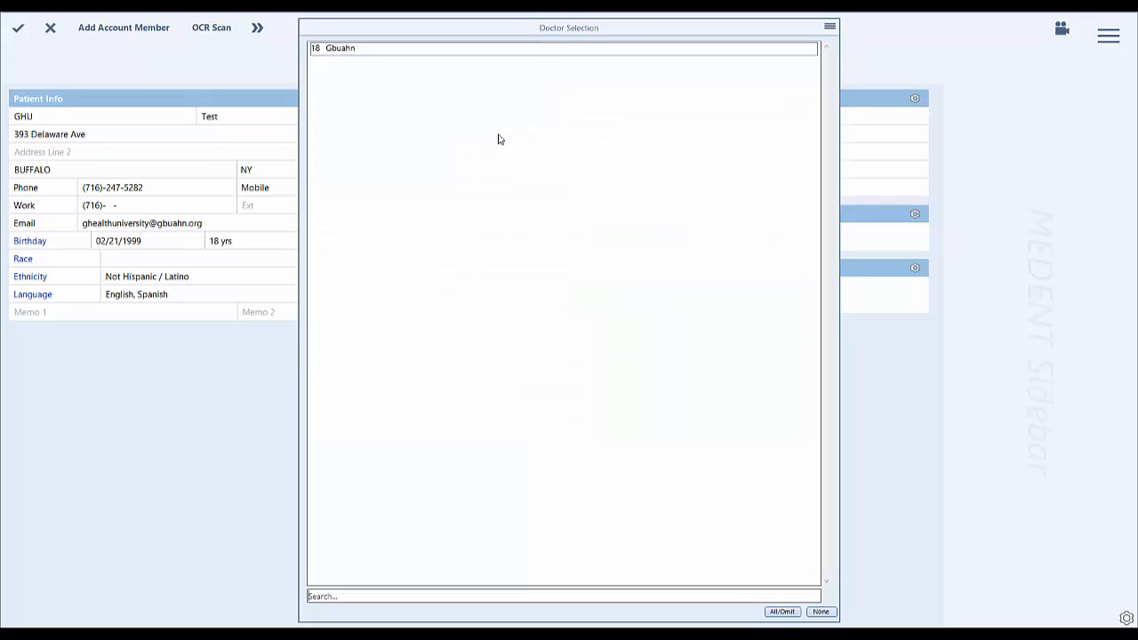
{"action": "left_click", "coordinate": [349, 56]}
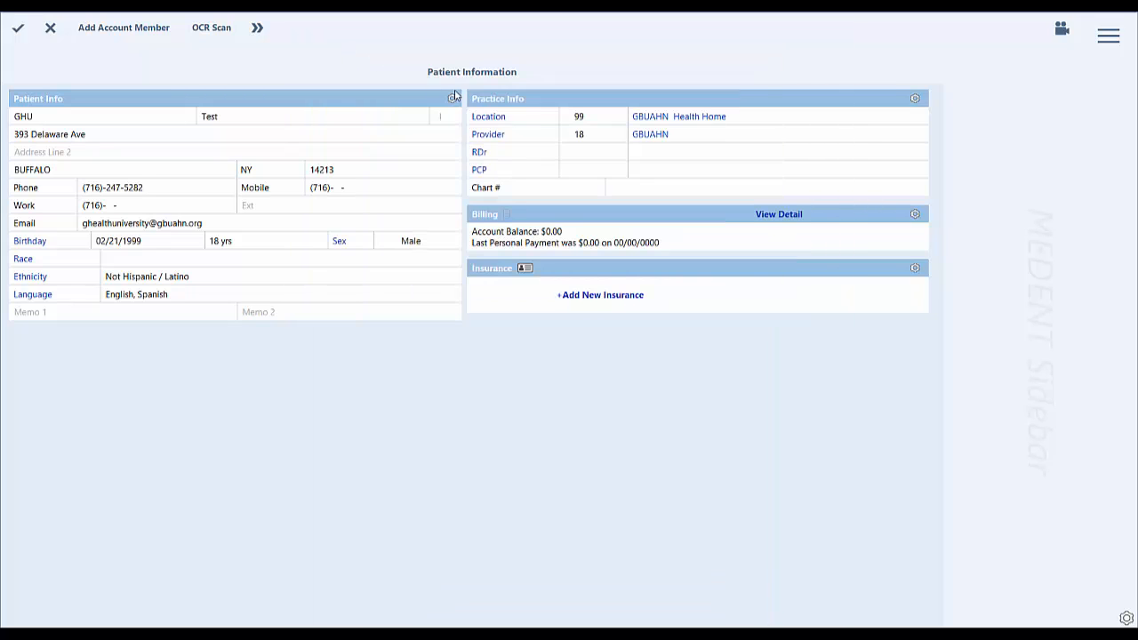
{"action": "left_click", "coordinate": [582, 149]}
{"action": "left_click", "coordinate": [479, 154]}
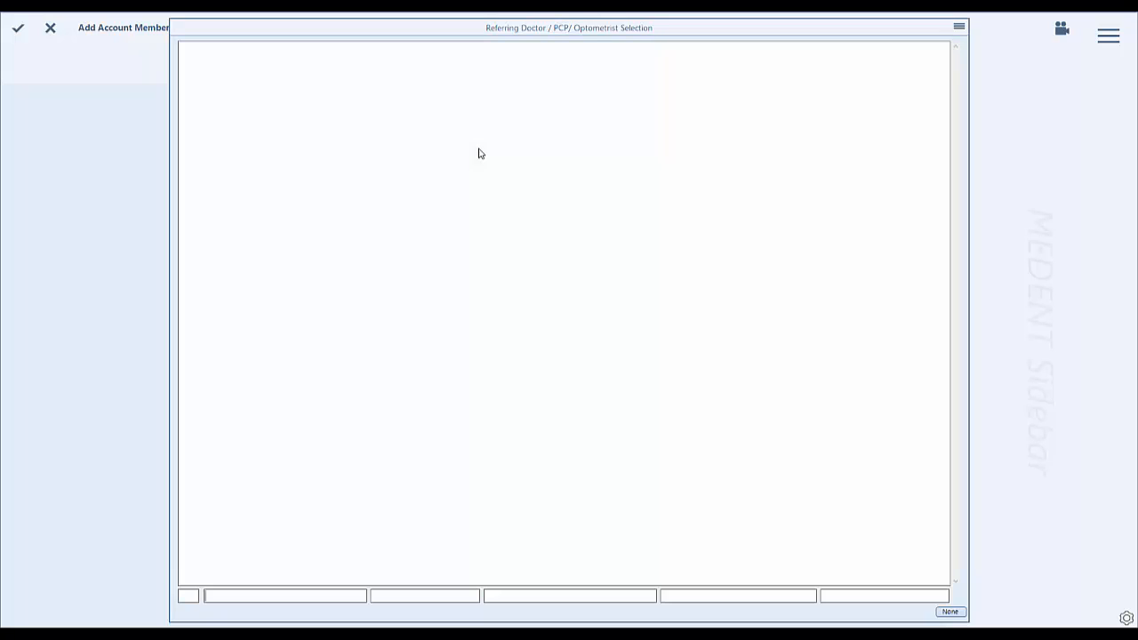
{"action": "left_click", "coordinate": [955, 611]}
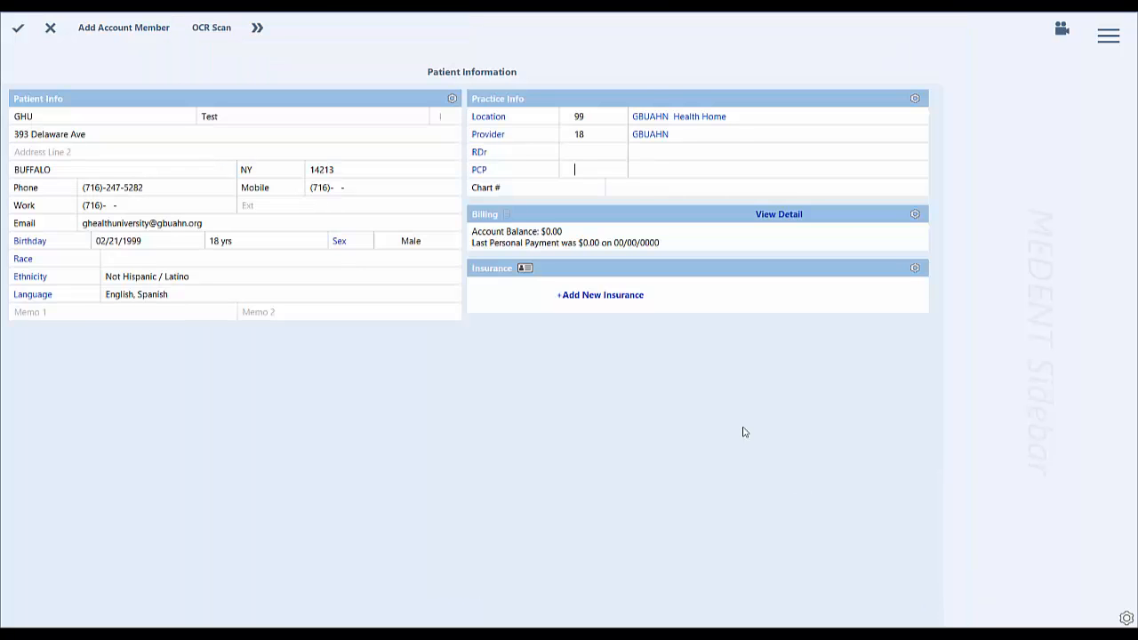
Examine the full referring doctor list with Smart Lookup turned off, and leave without selecting a doctor.
{"action": "left_click", "coordinate": [479, 156]}
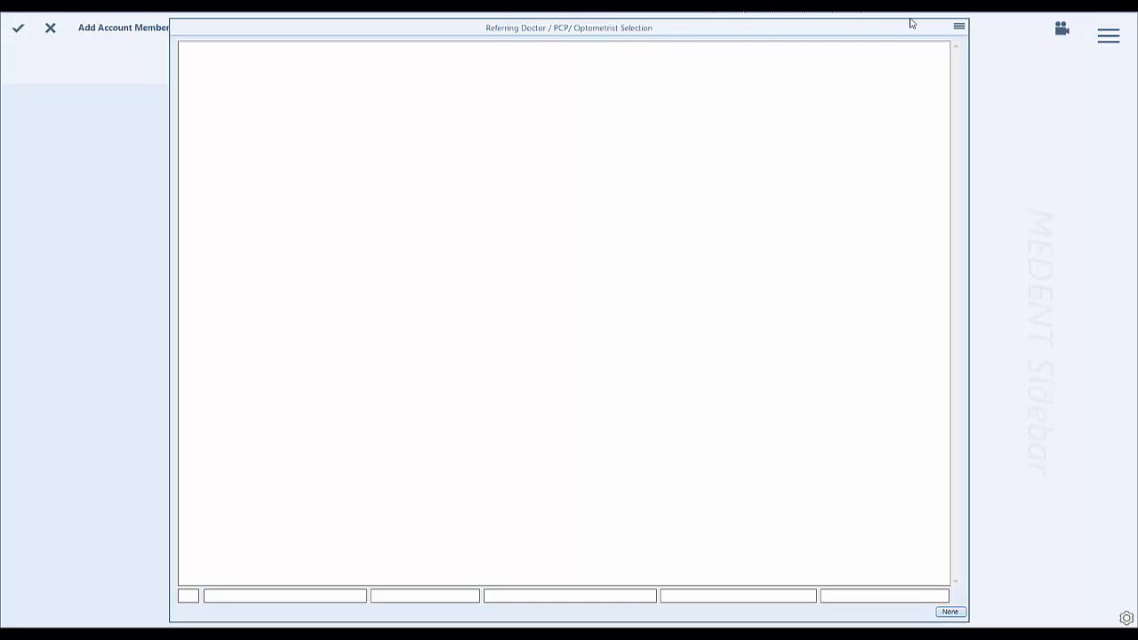
{"action": "left_click", "coordinate": [959, 27]}
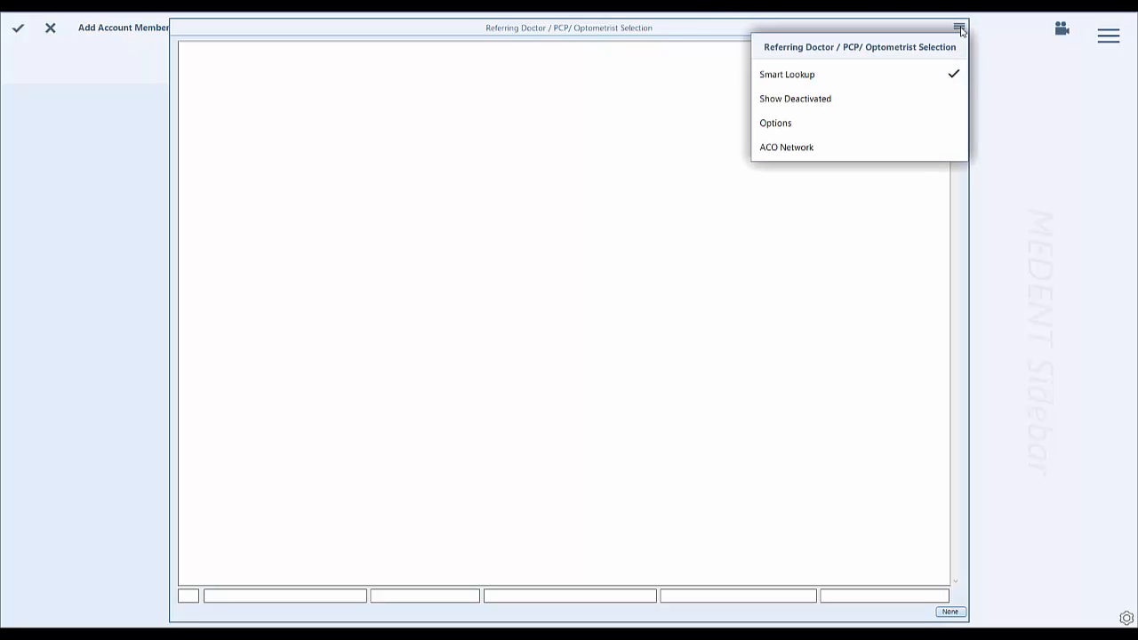
{"action": "left_click", "coordinate": [862, 79]}
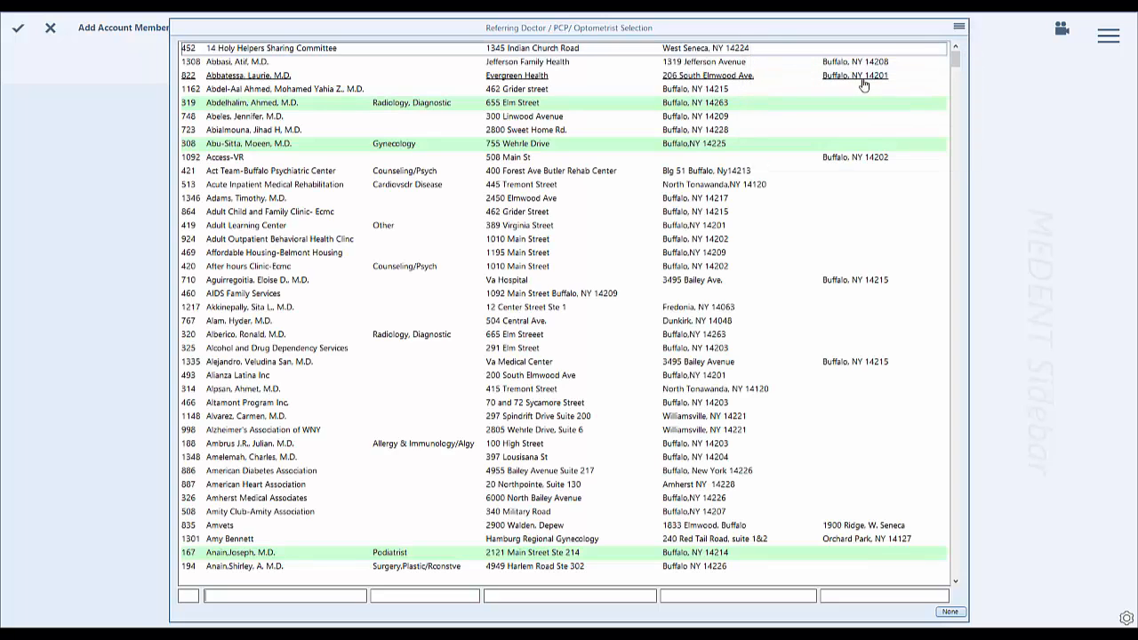
{"action": "left_click", "coordinate": [961, 27]}
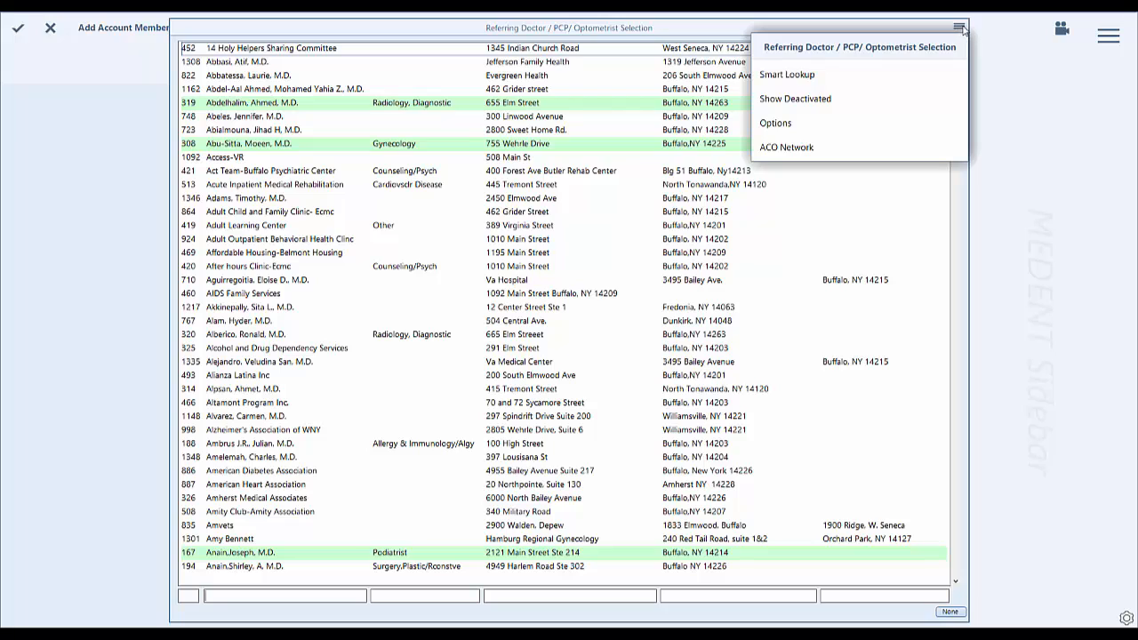
{"action": "left_click", "coordinate": [840, 78]}
{"action": "left_click", "coordinate": [960, 28]}
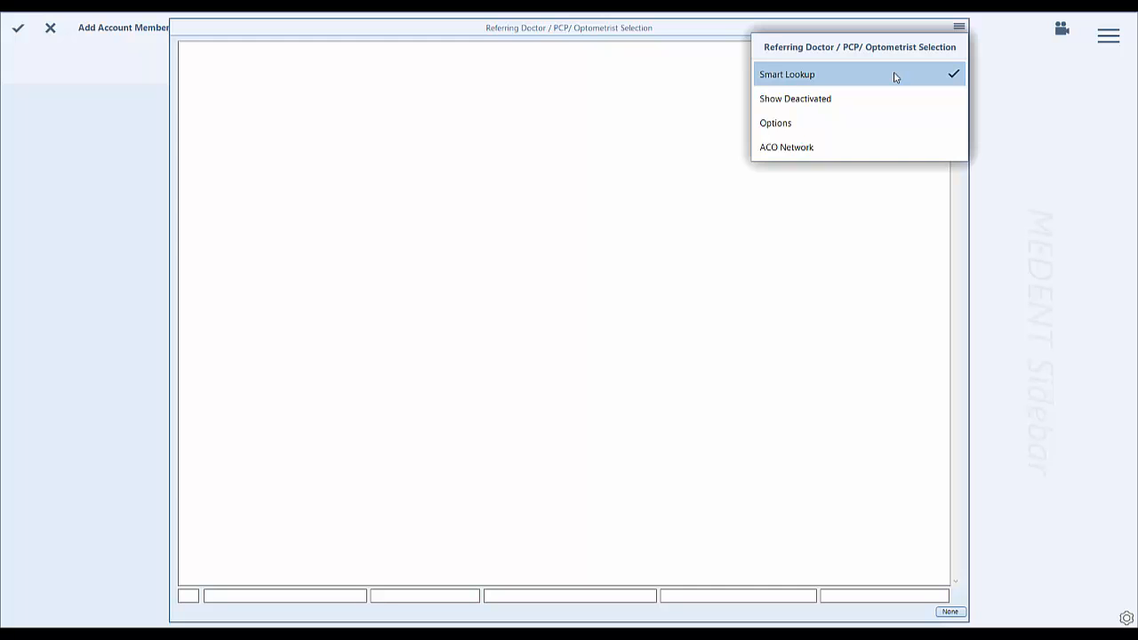
{"action": "left_click", "coordinate": [895, 77]}
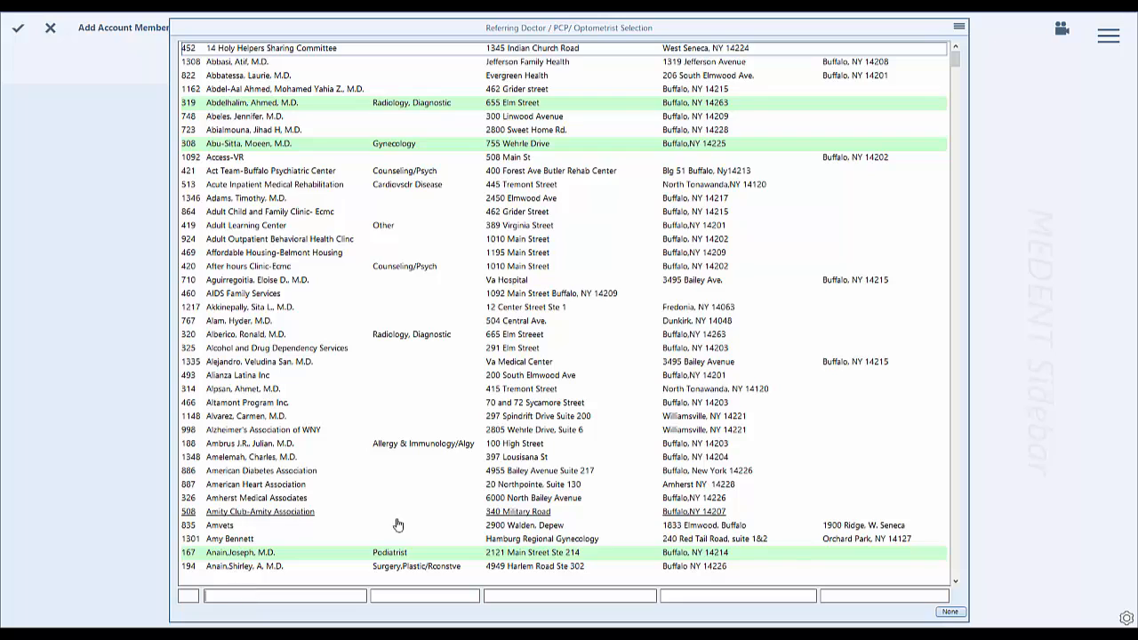
{"action": "left_click", "coordinate": [950, 614]}
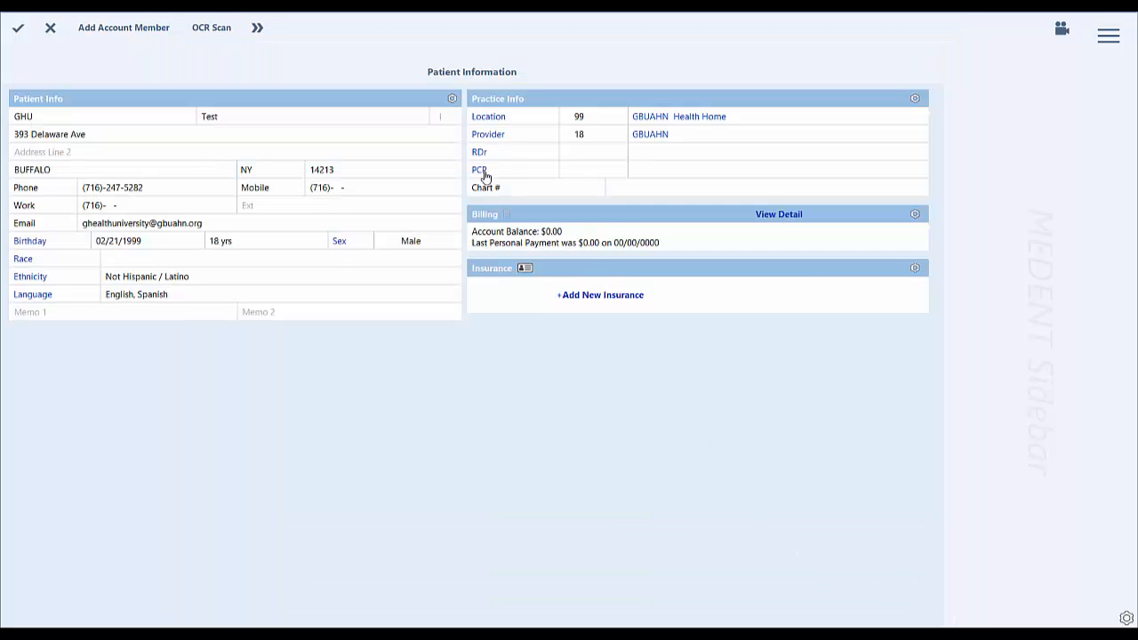
Turn off Smart Lookup for the PCP, search by the doctor's last name, and assign the general practitioner at Urban Family Practice.
{"action": "left_click", "coordinate": [480, 172]}
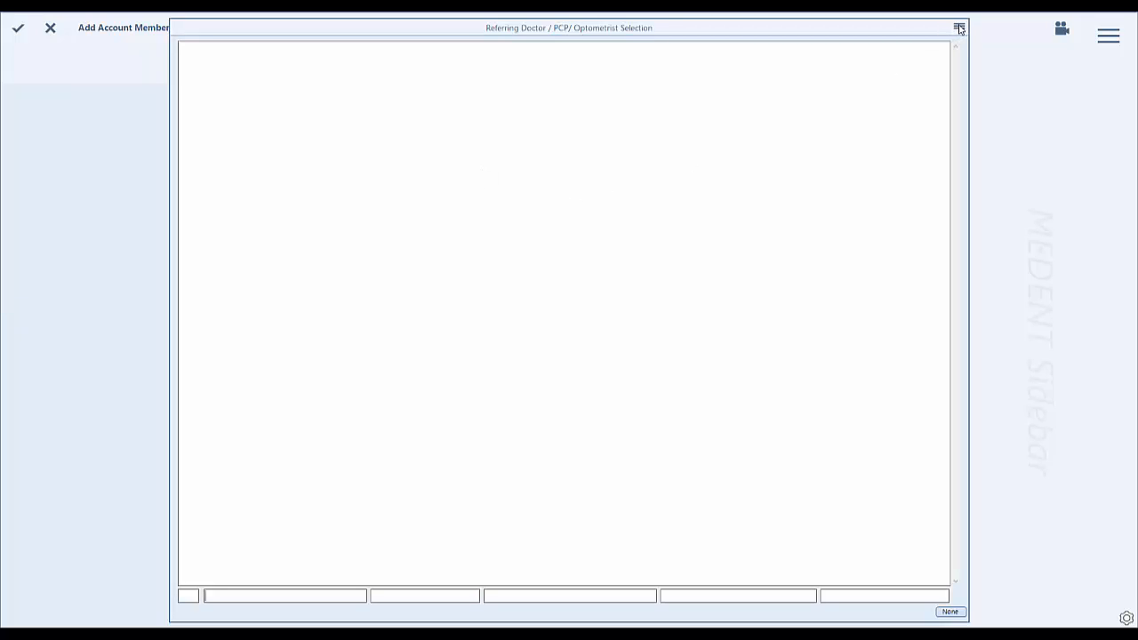
{"action": "left_click", "coordinate": [959, 31]}
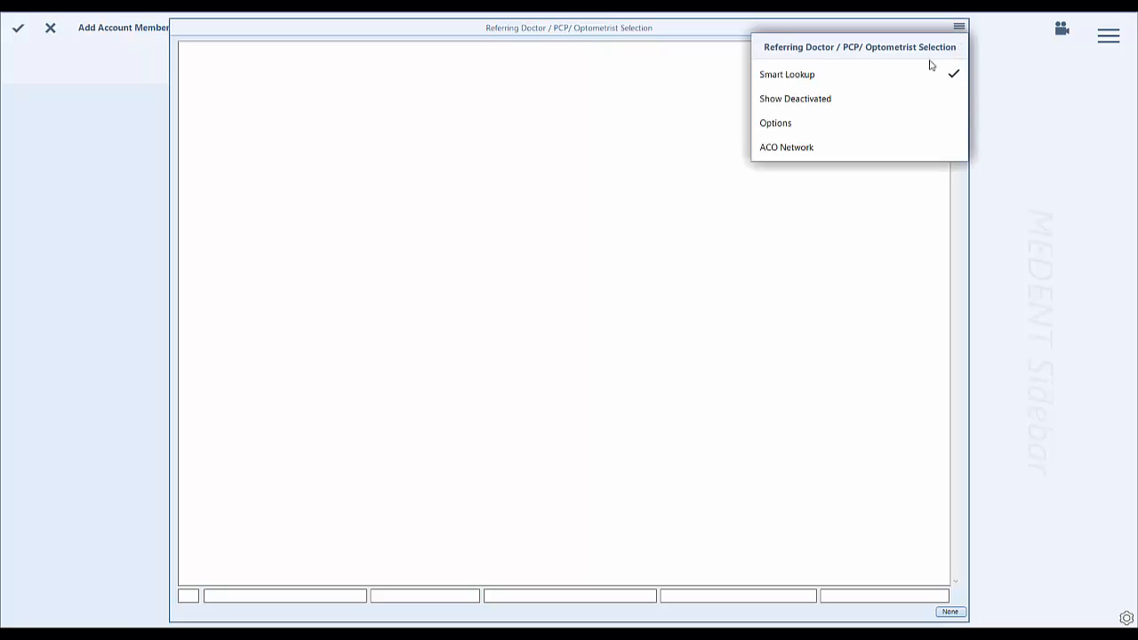
{"action": "left_click", "coordinate": [919, 74]}
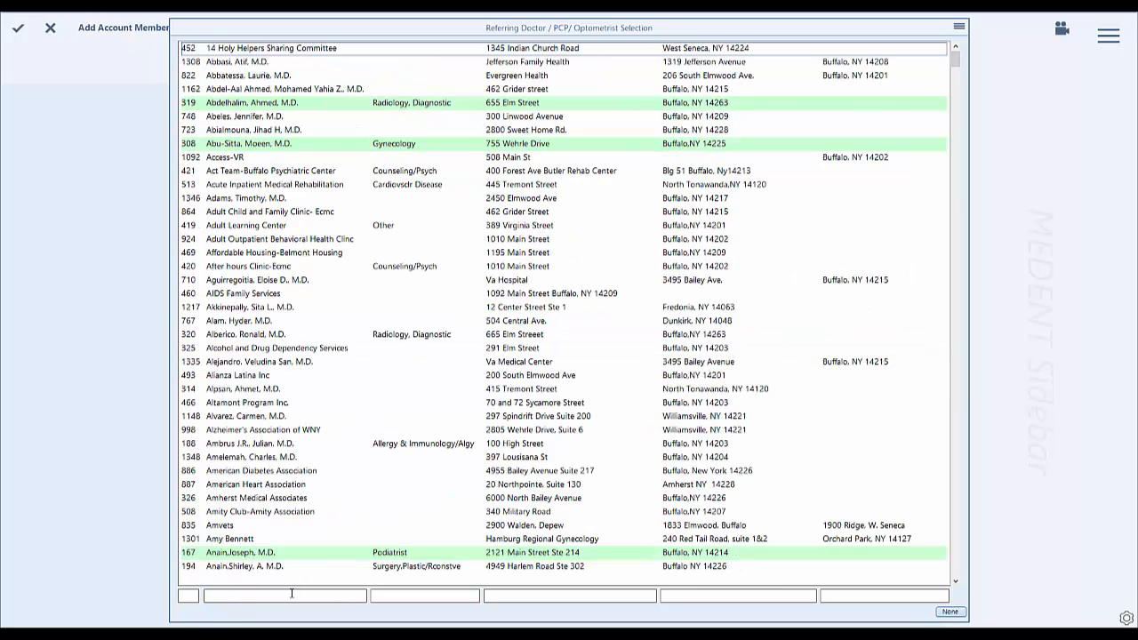
{"action": "type", "text": "Vaz"}
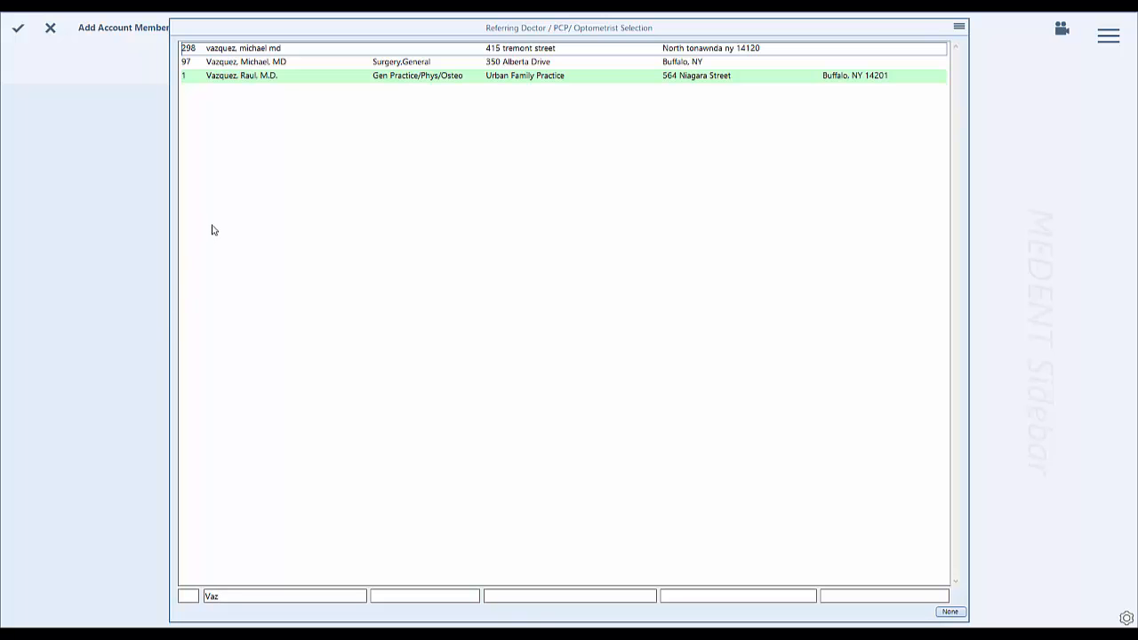
{"action": "double_click", "coordinate": [254, 78]}
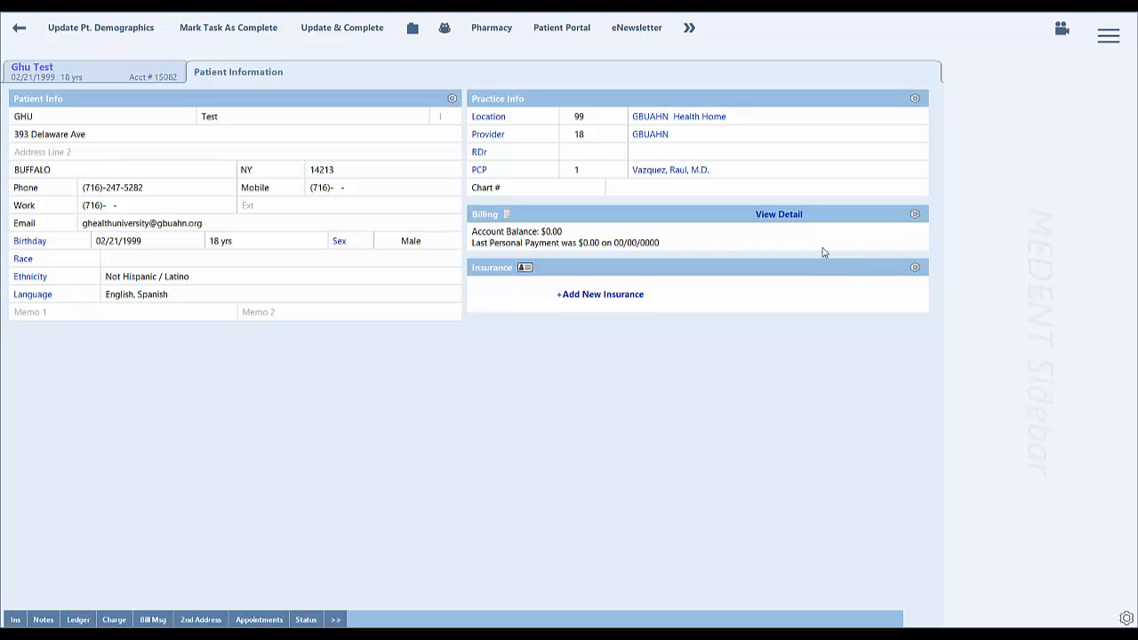
Turn off Smart Lookup in the insurance company selection, find Your Care Health Plan, and add it as the patient's first insurance, continuing with an additional one.
{"action": "left_click", "coordinate": [584, 297]}
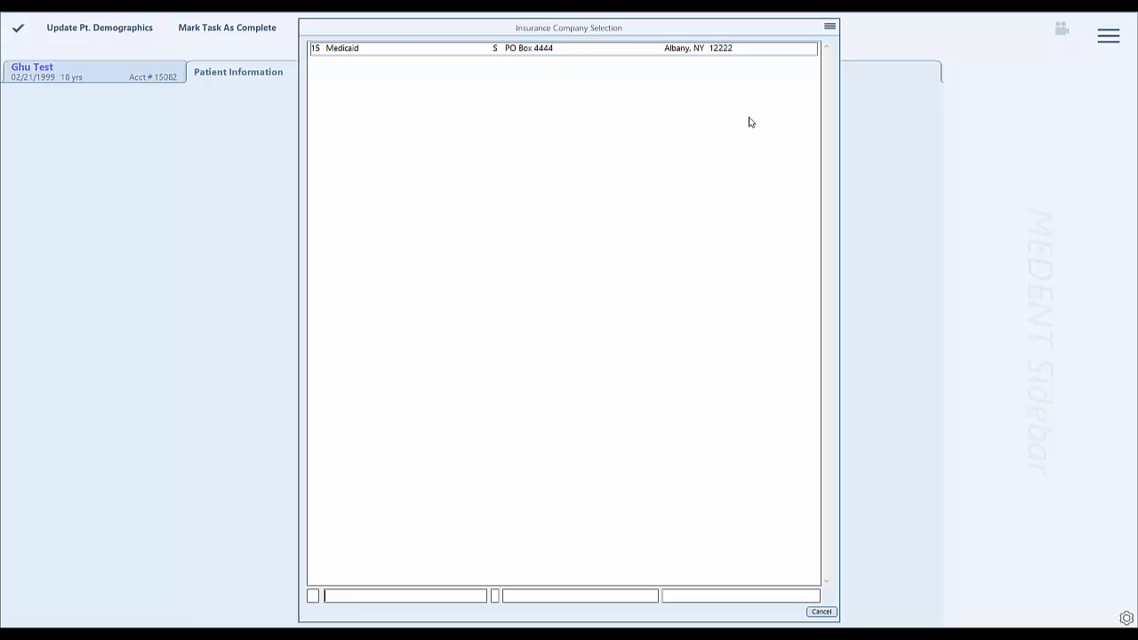
{"action": "left_click", "coordinate": [829, 27]}
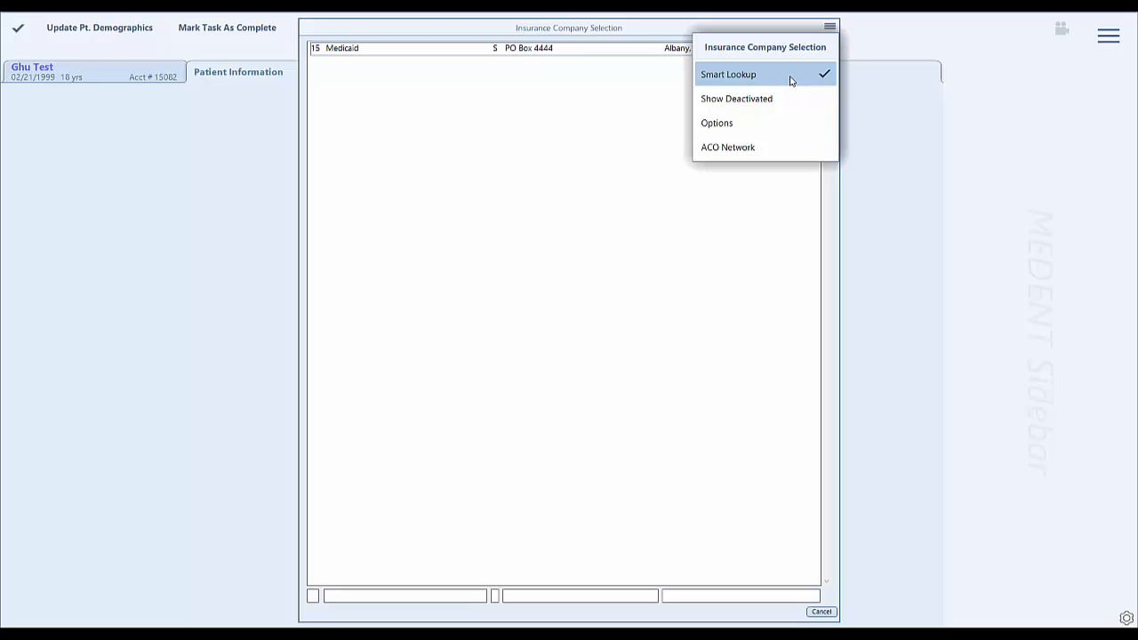
{"action": "left_click", "coordinate": [615, 158]}
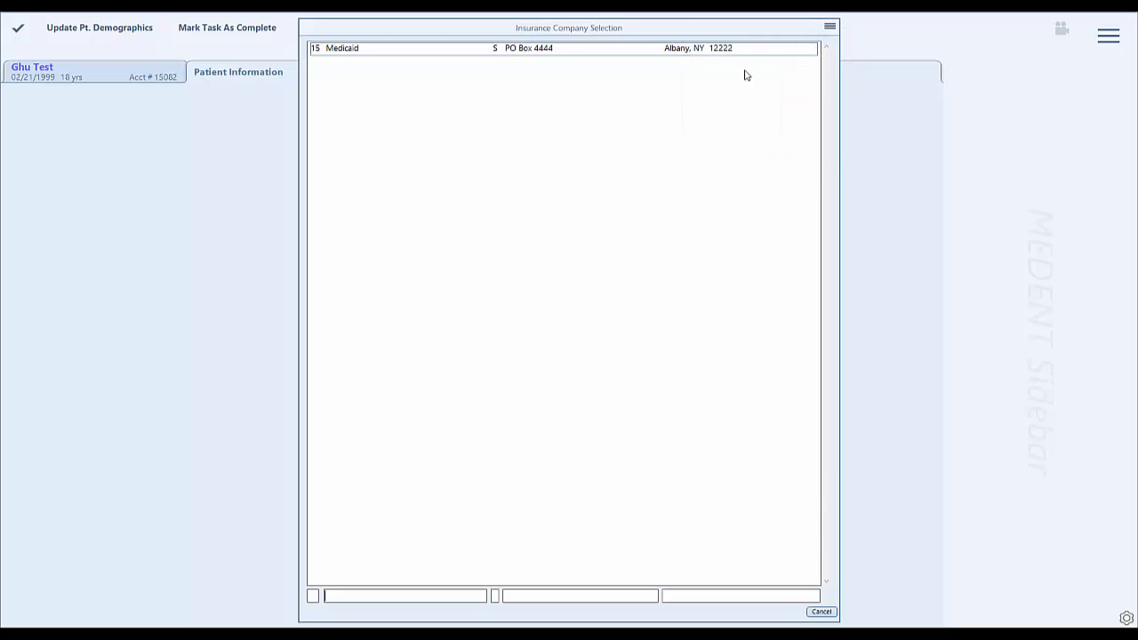
{"action": "left_click", "coordinate": [829, 27]}
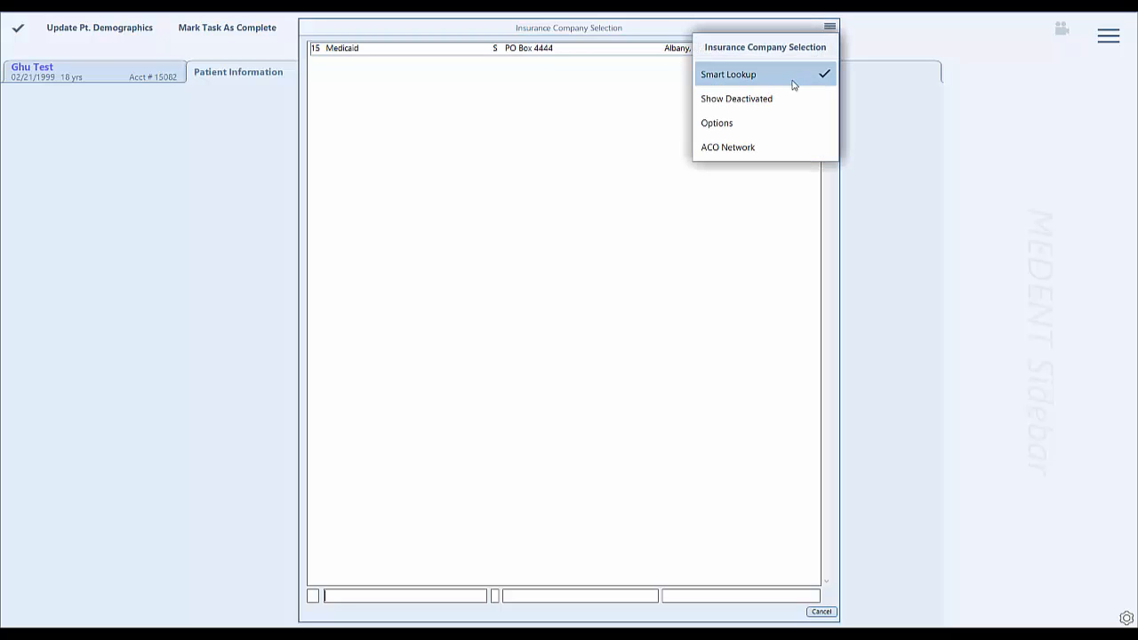
{"action": "left_click", "coordinate": [793, 76]}
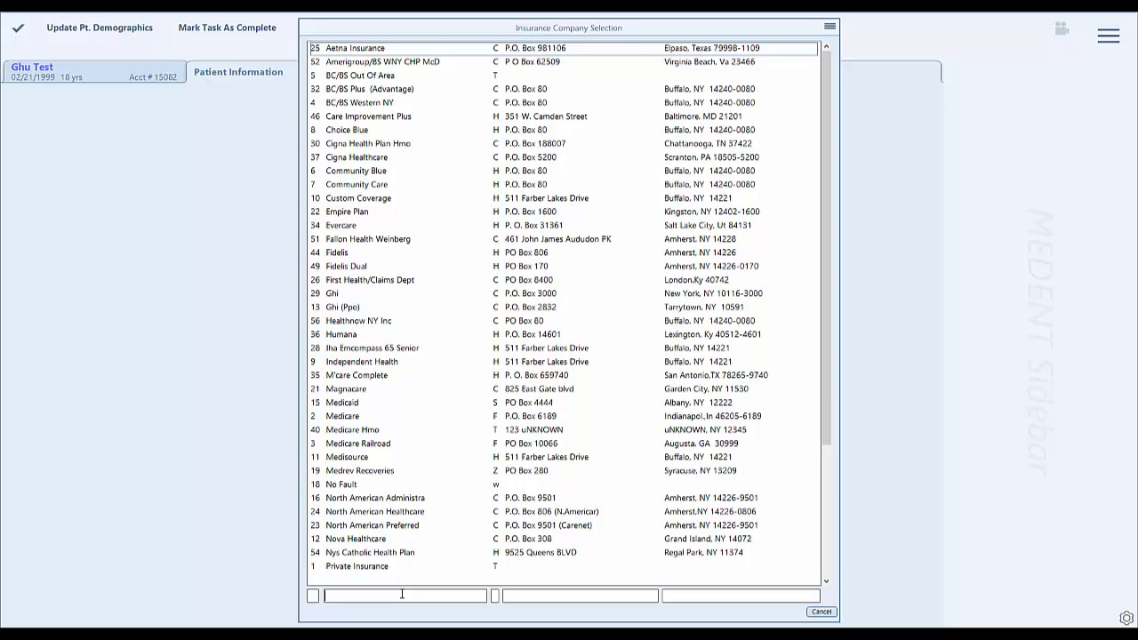
{"action": "type", "text": "Yo"}
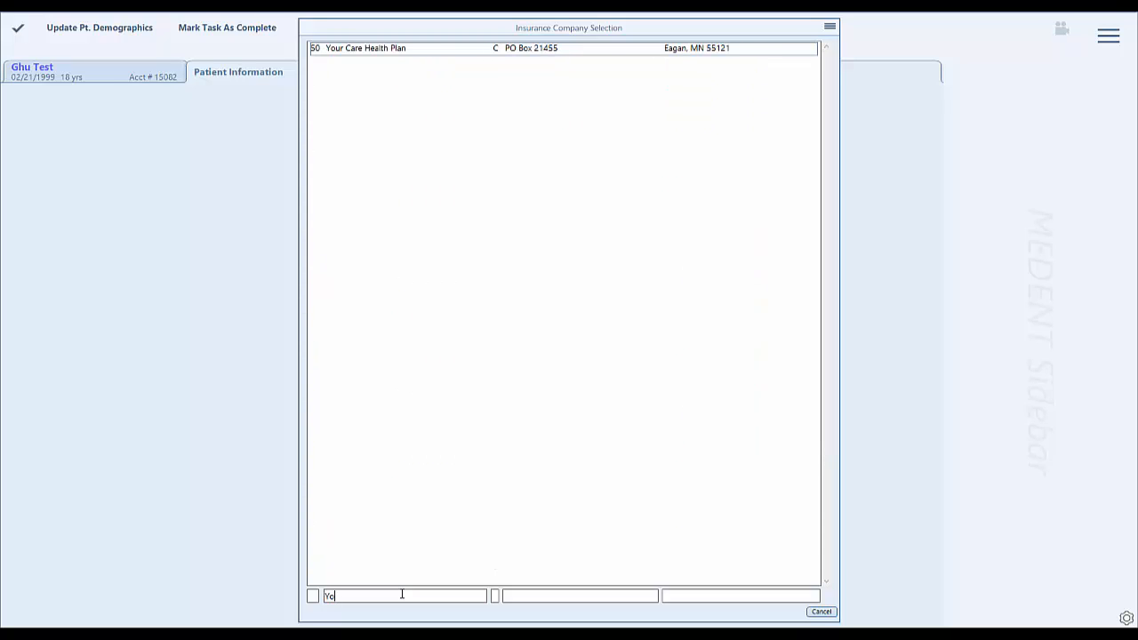
{"action": "double_click", "coordinate": [376, 50]}
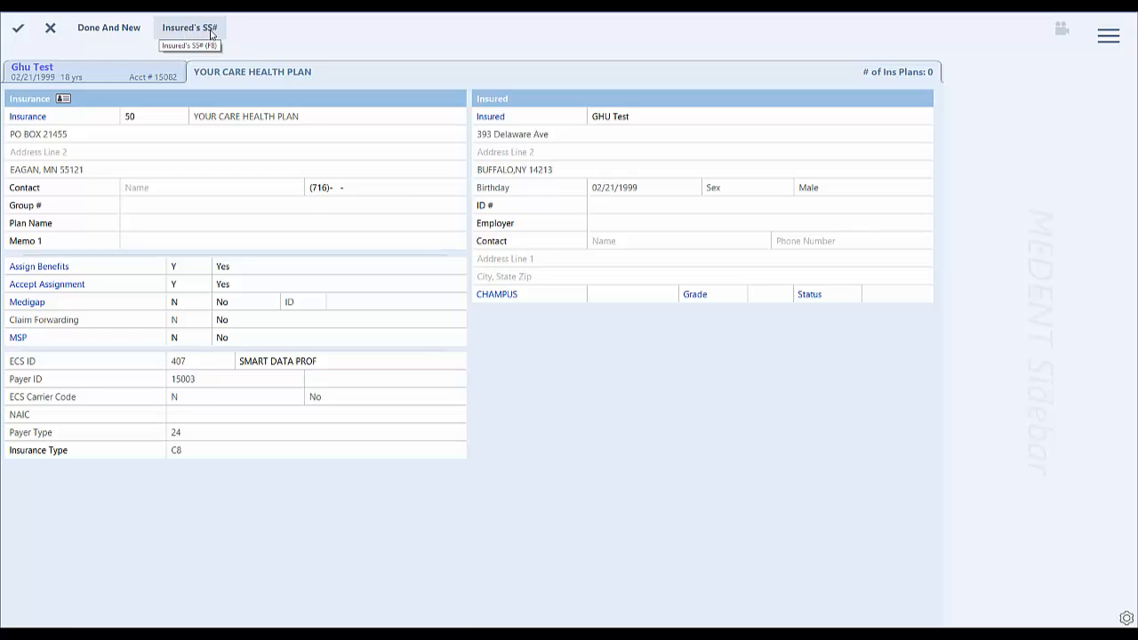
{"action": "left_click", "coordinate": [128, 30]}
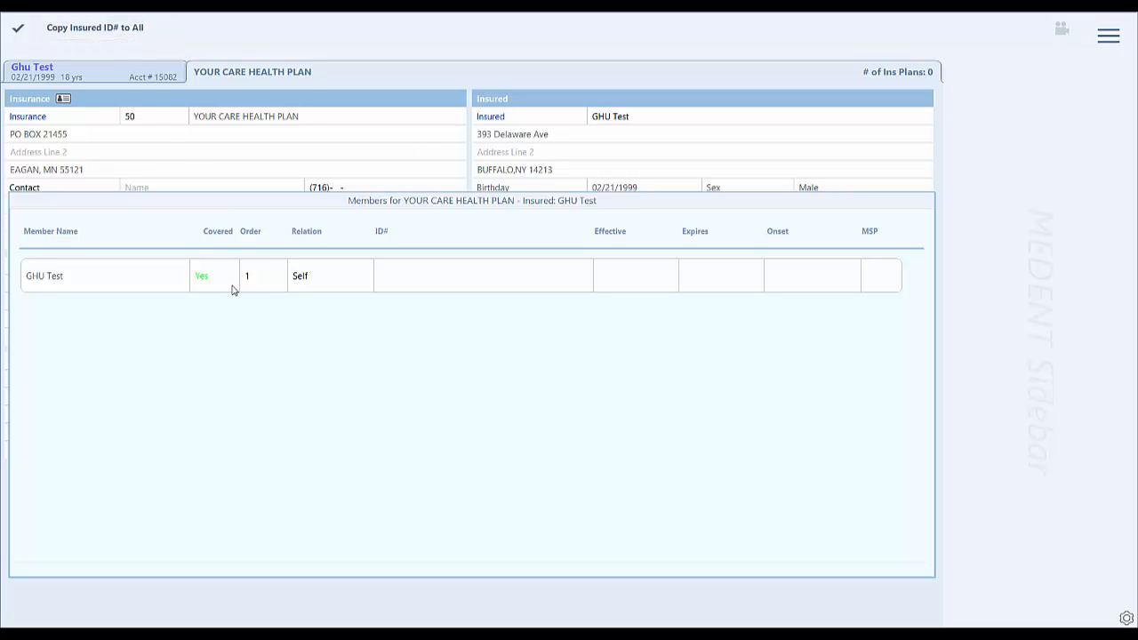
{"action": "left_click", "coordinate": [19, 30]}
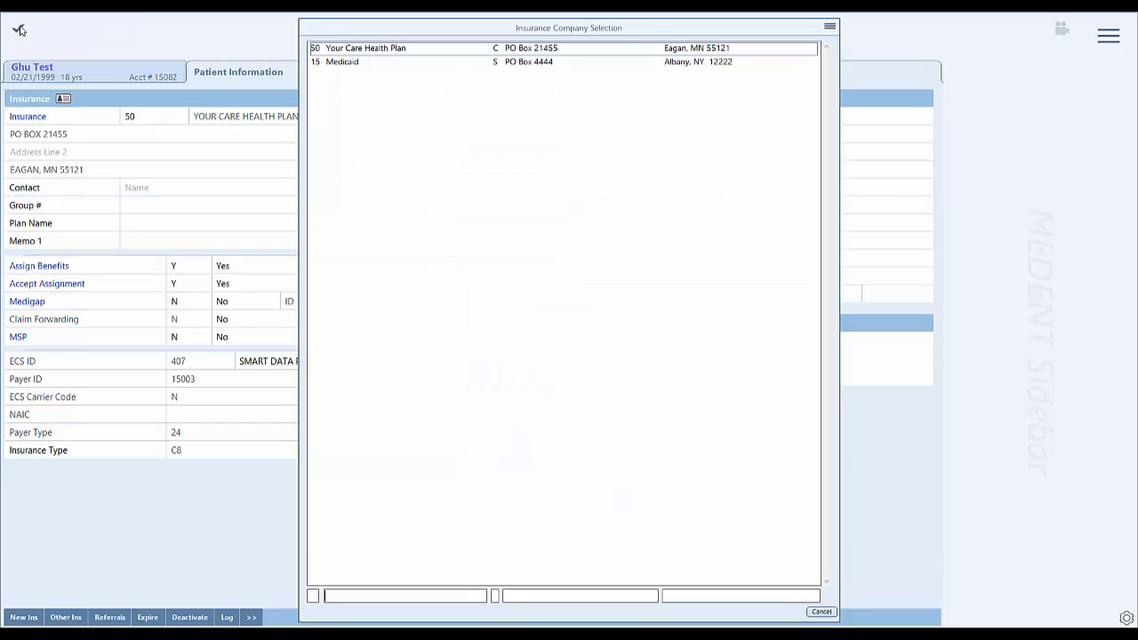
Add Medicaid as the patient's additional insurance, accept the member coverage, and return to the patient information.
{"action": "left_click", "coordinate": [342, 64]}
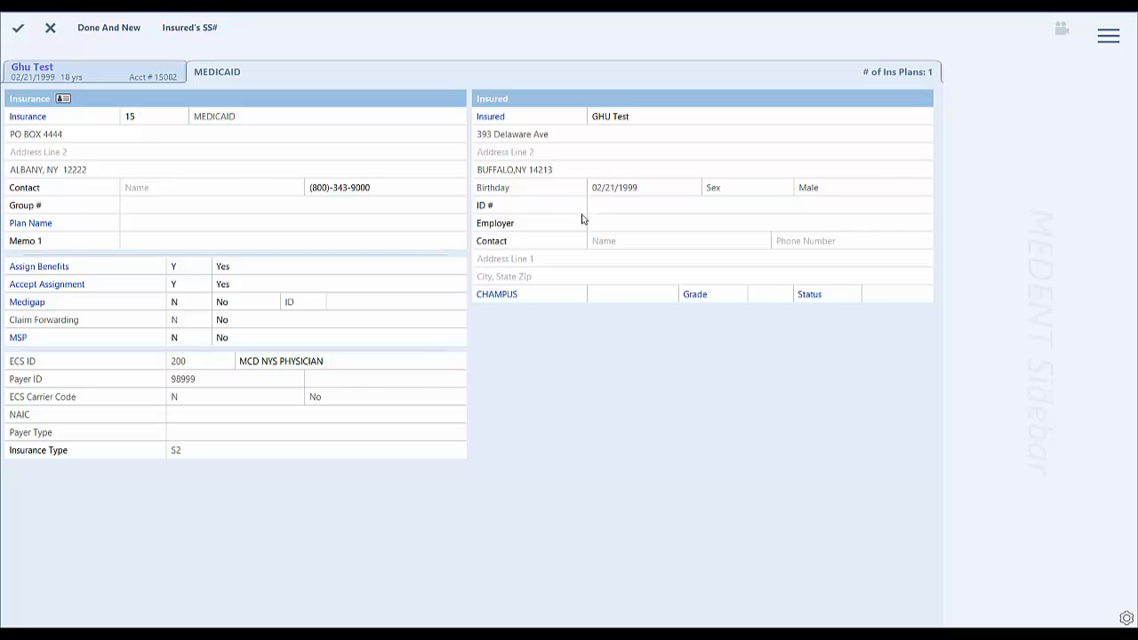
{"action": "left_click", "coordinate": [17, 34]}
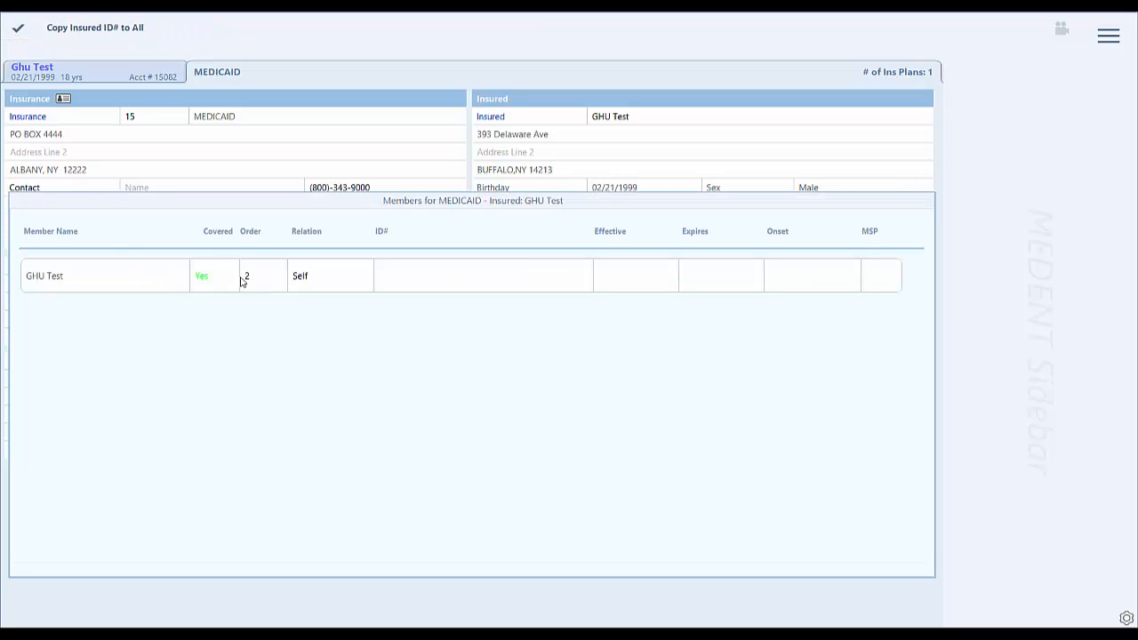
{"action": "left_click", "coordinate": [17, 33]}
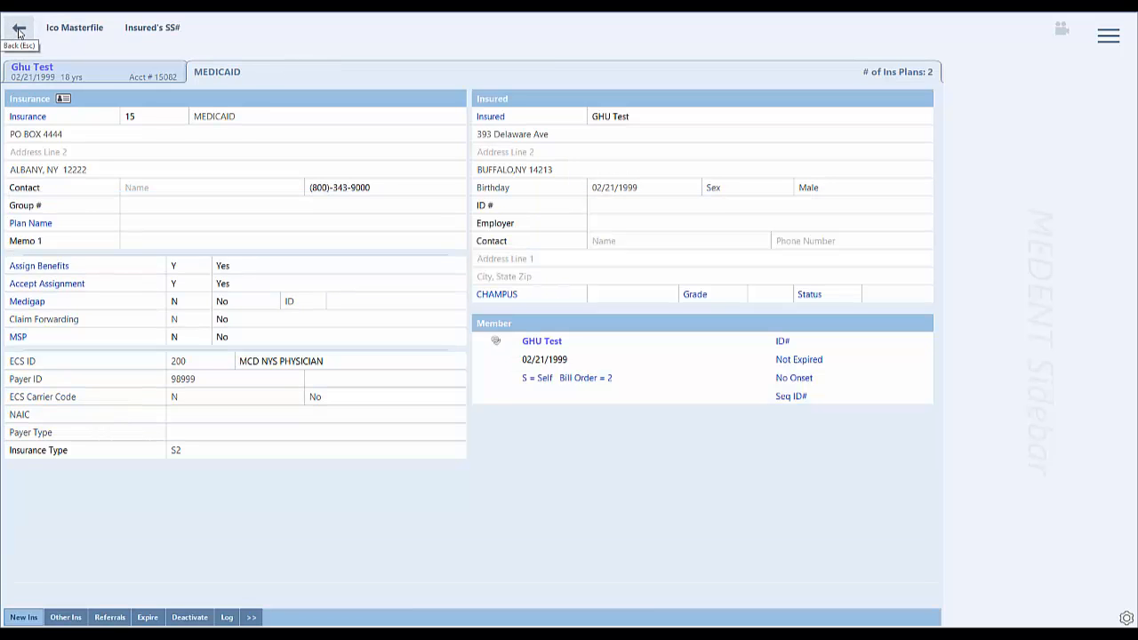
{"action": "left_click", "coordinate": [18, 33]}
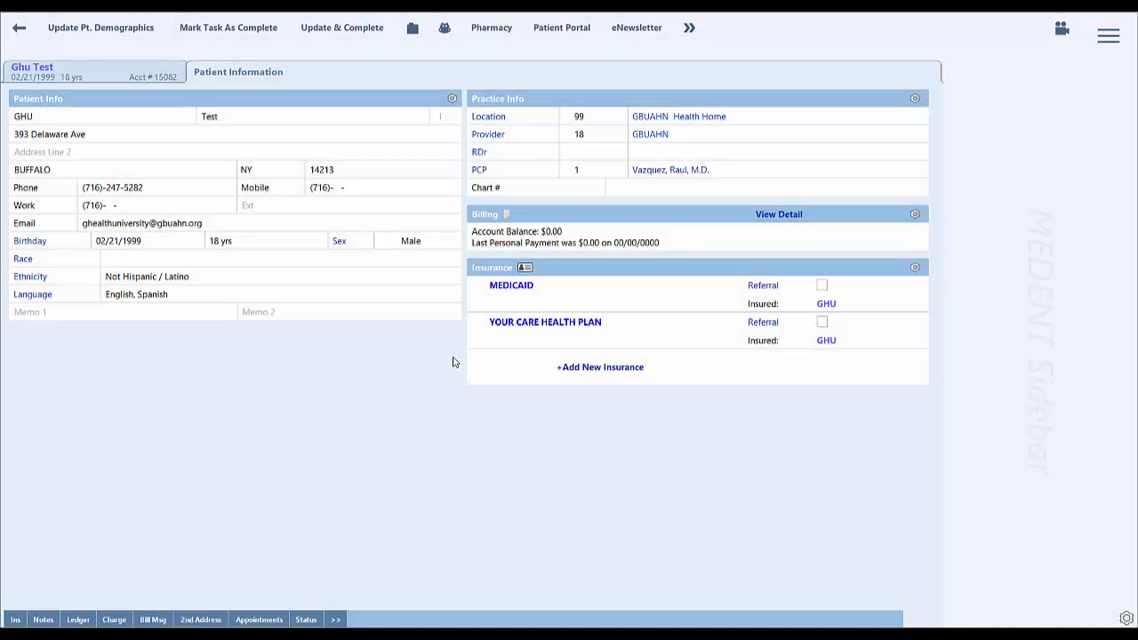
Change Medicaid's billing order to 2 and accept the bill order with Your Care Health Plan first.
{"action": "left_click", "coordinate": [504, 291]}
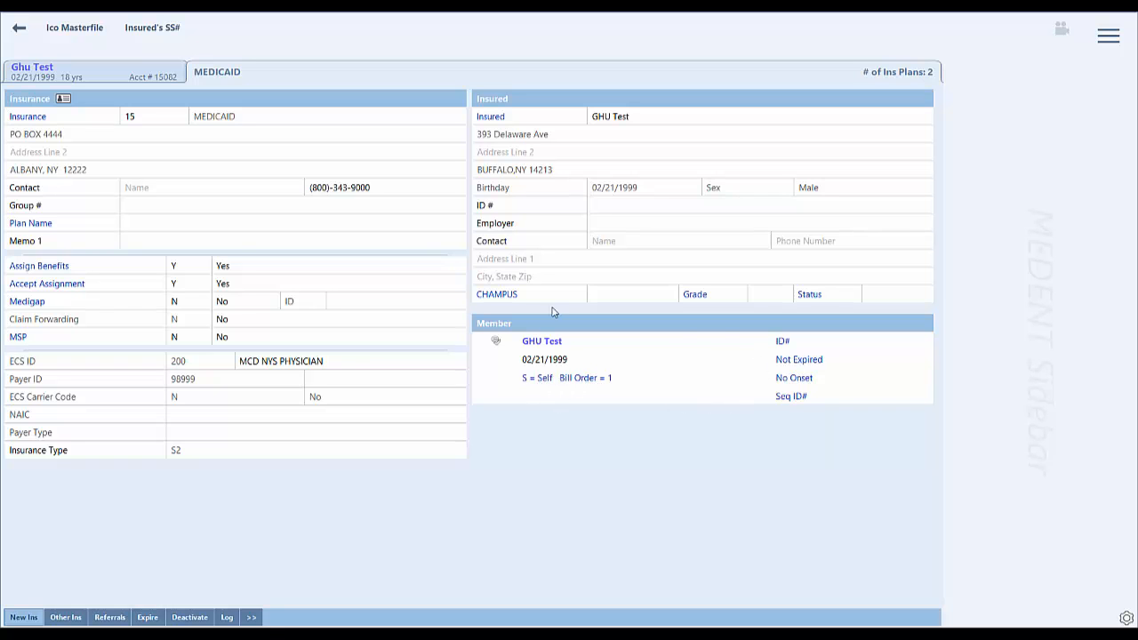
{"action": "left_click", "coordinate": [587, 380]}
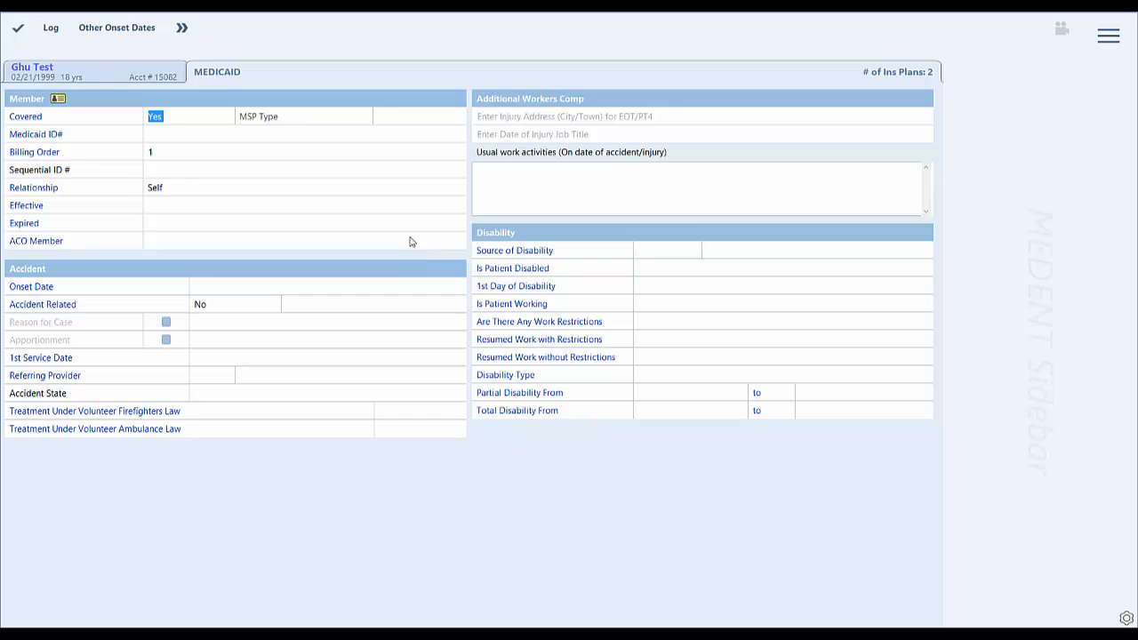
{"action": "left_click", "coordinate": [208, 155]}
{"action": "type", "text": "2"}
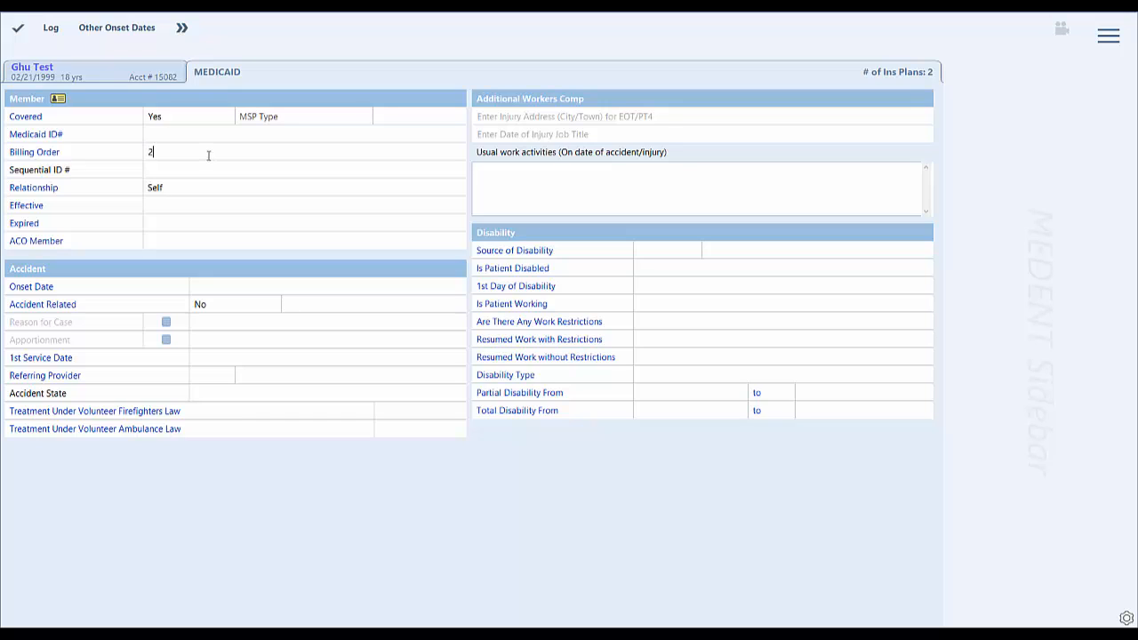
{"action": "left_click", "coordinate": [20, 30]}
{"action": "left_click", "coordinate": [19, 30]}
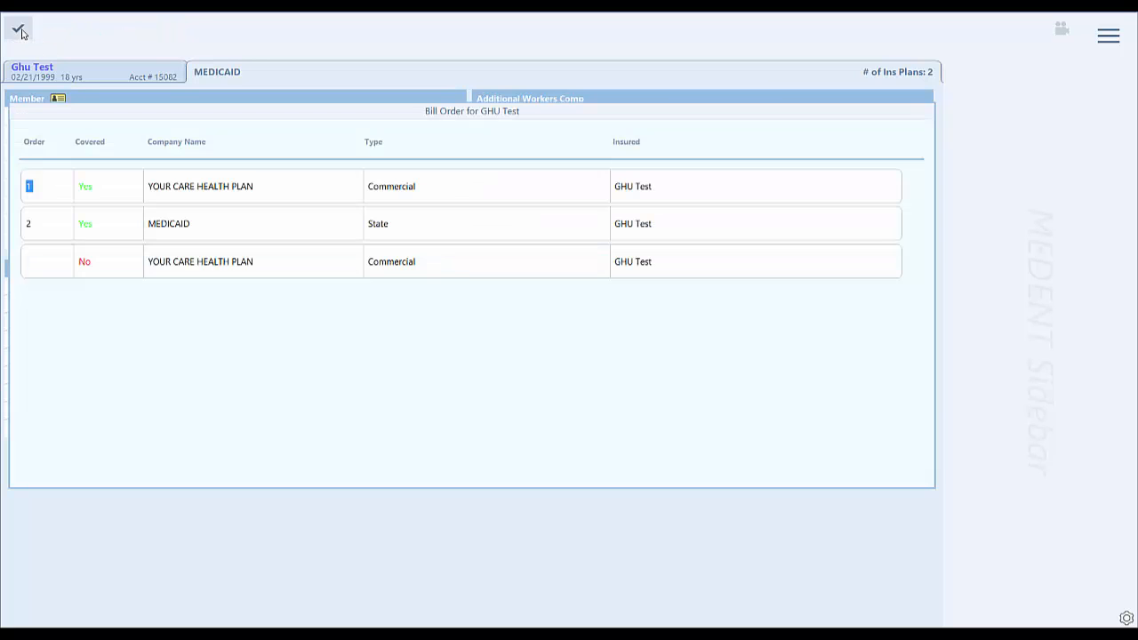
{"action": "left_click", "coordinate": [20, 30]}
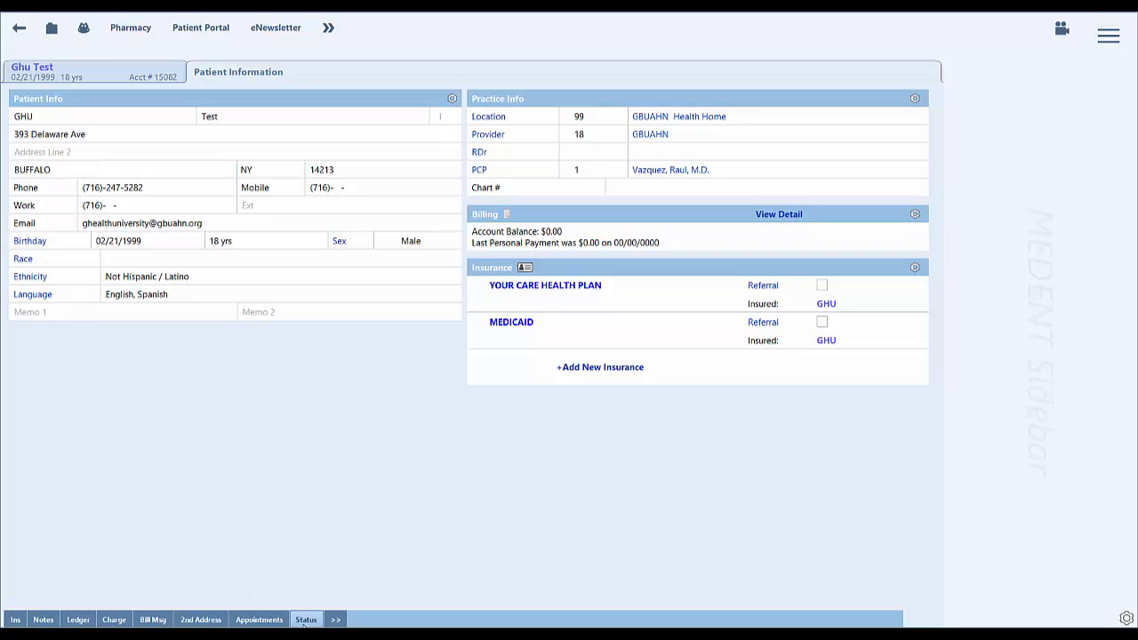
Search the pharmacies for "rite" and assign Rite Aid-12983 Main Road as the patient's primary pharmacy.
{"action": "left_click", "coordinate": [130, 29]}
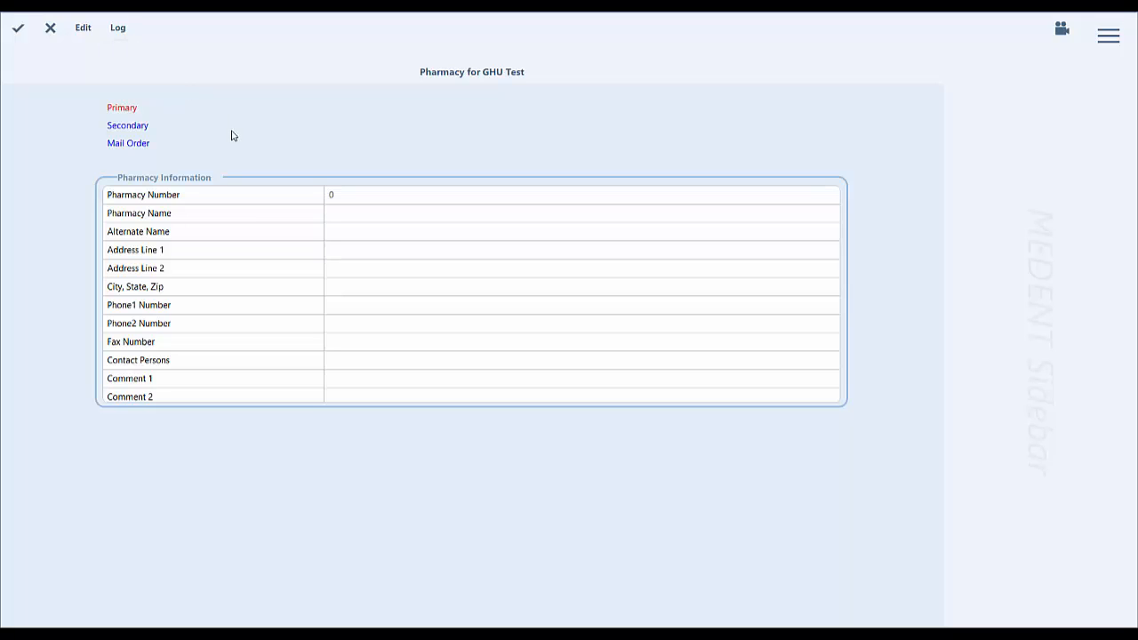
{"action": "left_click", "coordinate": [86, 28]}
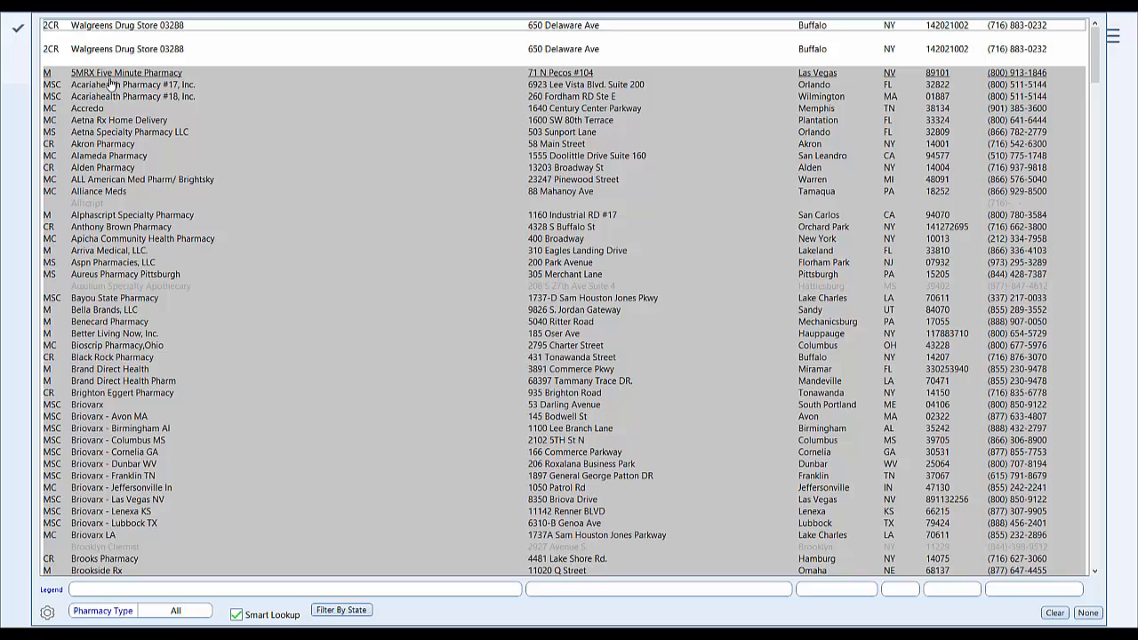
{"action": "type", "text": "ri"}
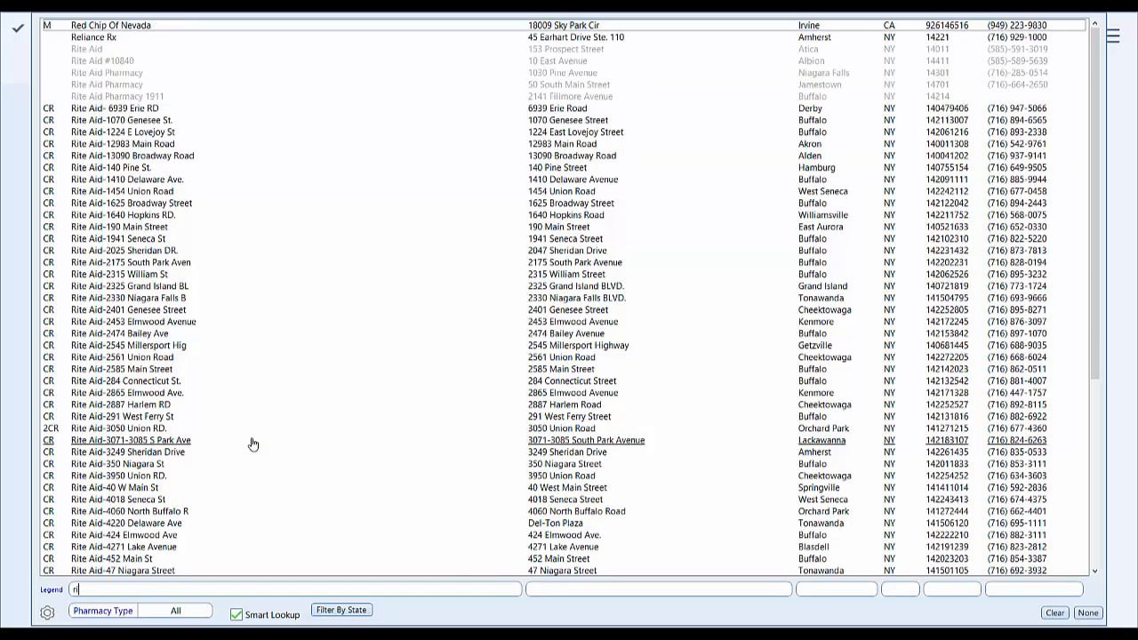
{"action": "type", "text": "te"}
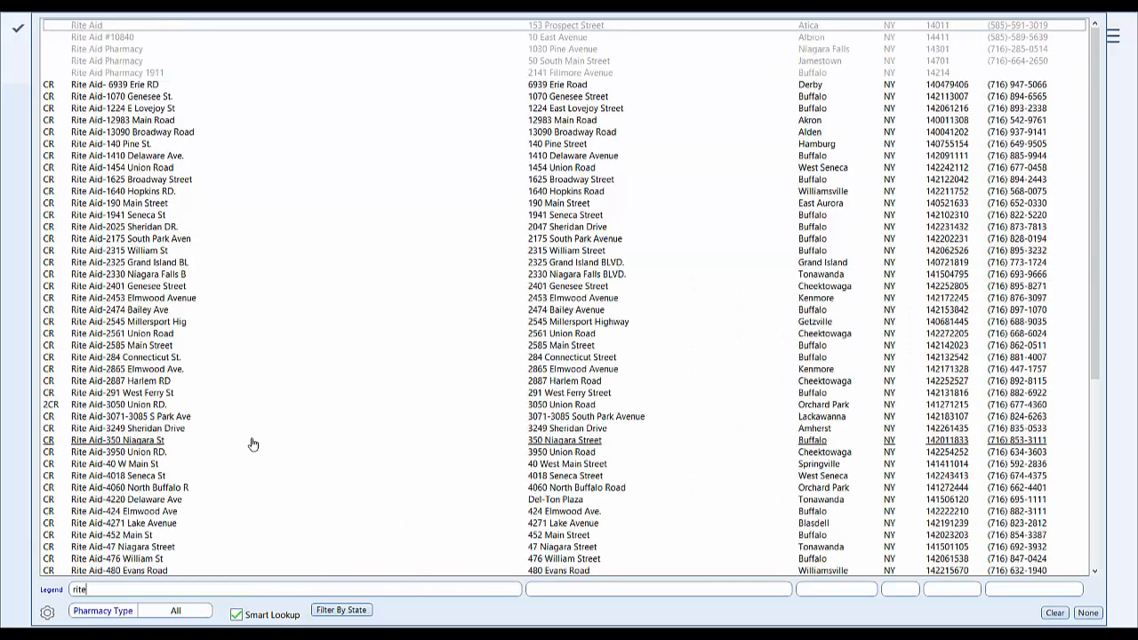
{"action": "left_click", "coordinate": [143, 126]}
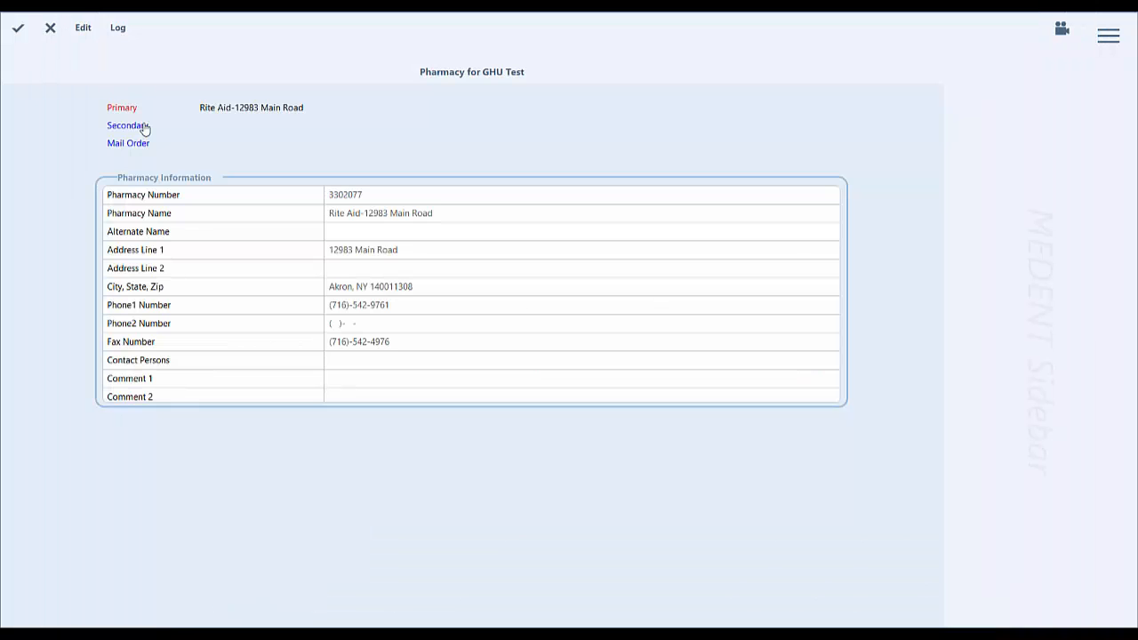
{"action": "left_click", "coordinate": [10, 34]}
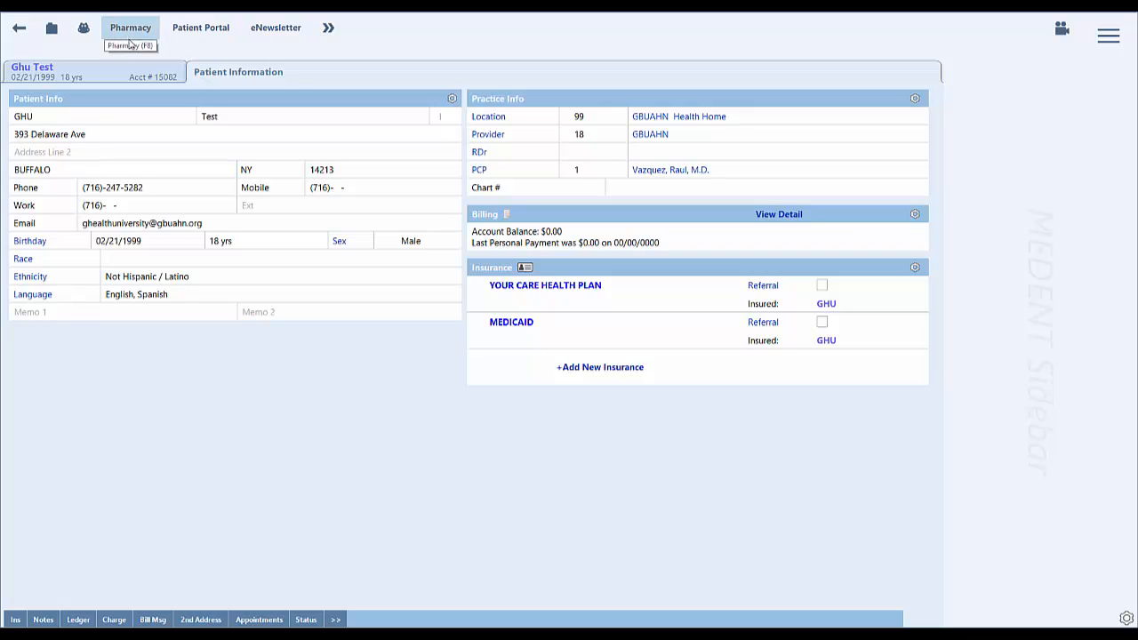
Set the household family size to 4 in the patient's status information.
{"action": "left_click", "coordinate": [313, 621]}
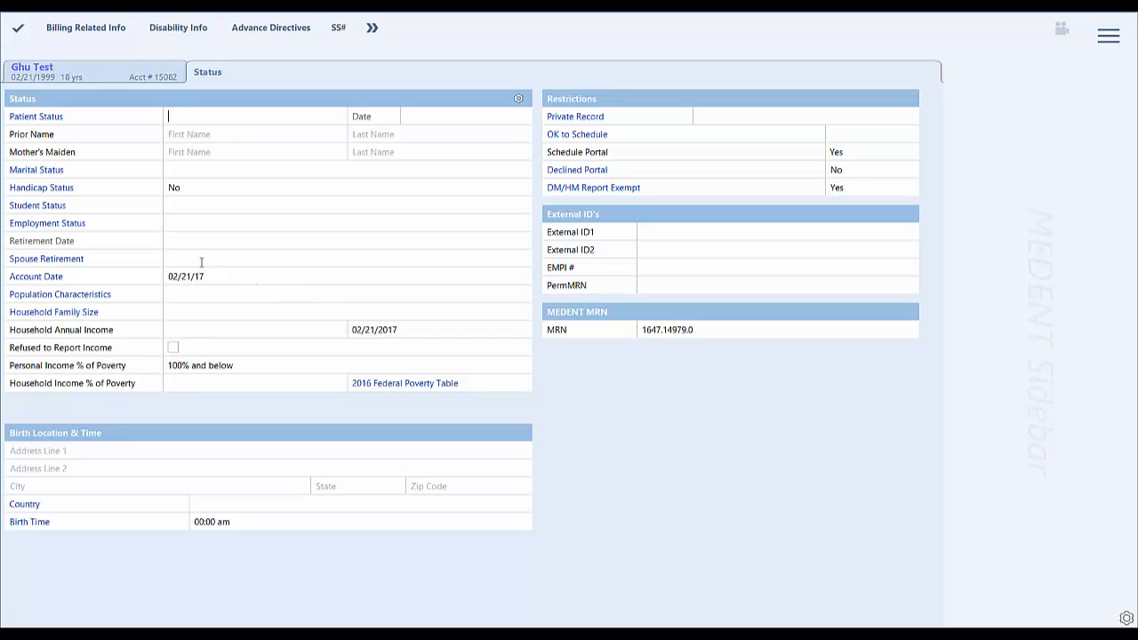
{"action": "left_click", "coordinate": [54, 312]}
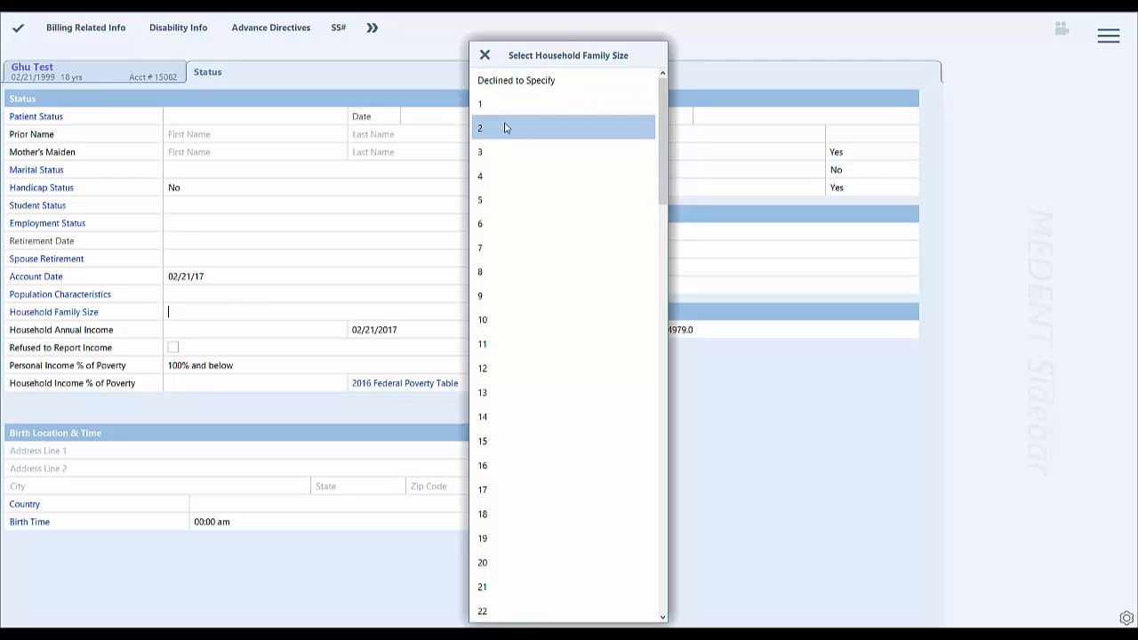
{"action": "left_click", "coordinate": [491, 181]}
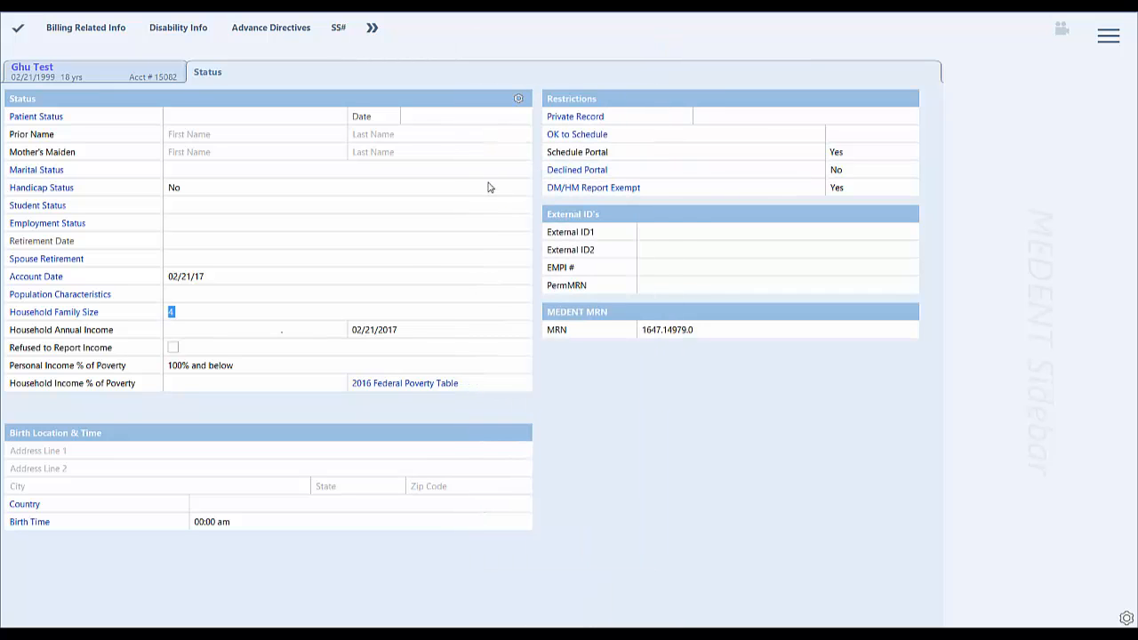
Enter a household annual income of $20000.
{"action": "left_click", "coordinate": [184, 334]}
{"action": "type", "text": "30"}
{"action": "key", "text": "Tab"}
{"action": "left_click_drag", "start_coordinate": [268, 329], "coordinate": [321, 332]}
{"action": "type", "text": "20000"}
{"action": "key", "text": "Tab"}
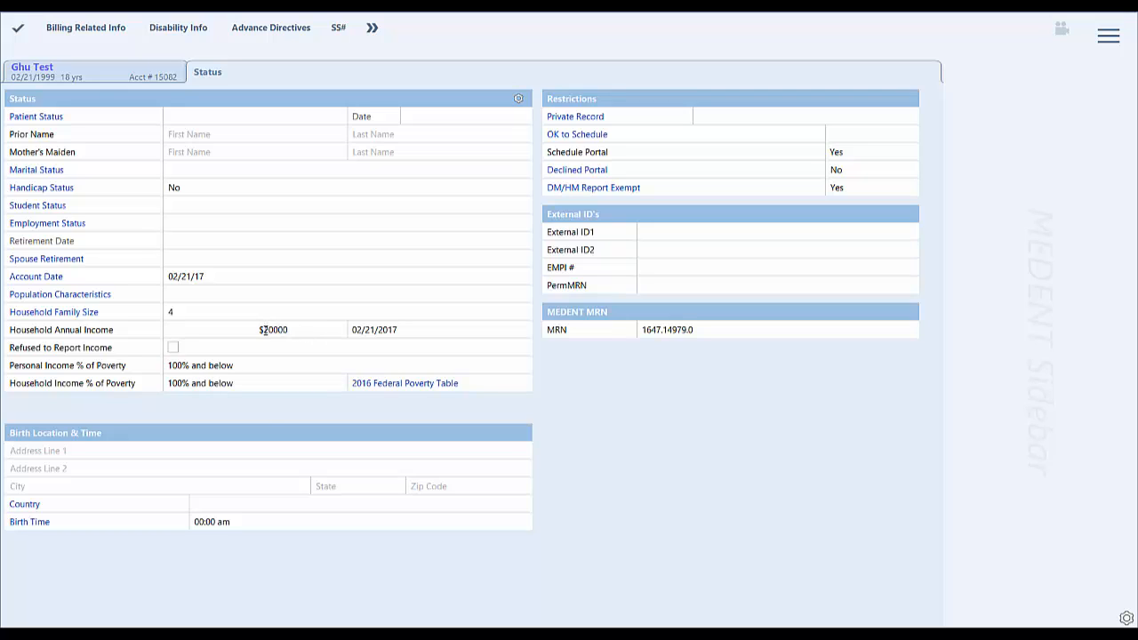
Replace the household annual income with $15000.
{"action": "left_click_drag", "start_coordinate": [264, 329], "coordinate": [339, 337]}
{"action": "key", "text": "BackSpace"}
{"action": "type", "text": "15000"}
{"action": "key", "text": "Tab"}
Clear the household annual income and return from the status information to the patient information.
{"action": "left_click_drag", "start_coordinate": [266, 329], "coordinate": [354, 342]}
{"action": "key", "text": "BackSpace"}
{"action": "left_click", "coordinate": [173, 348]}
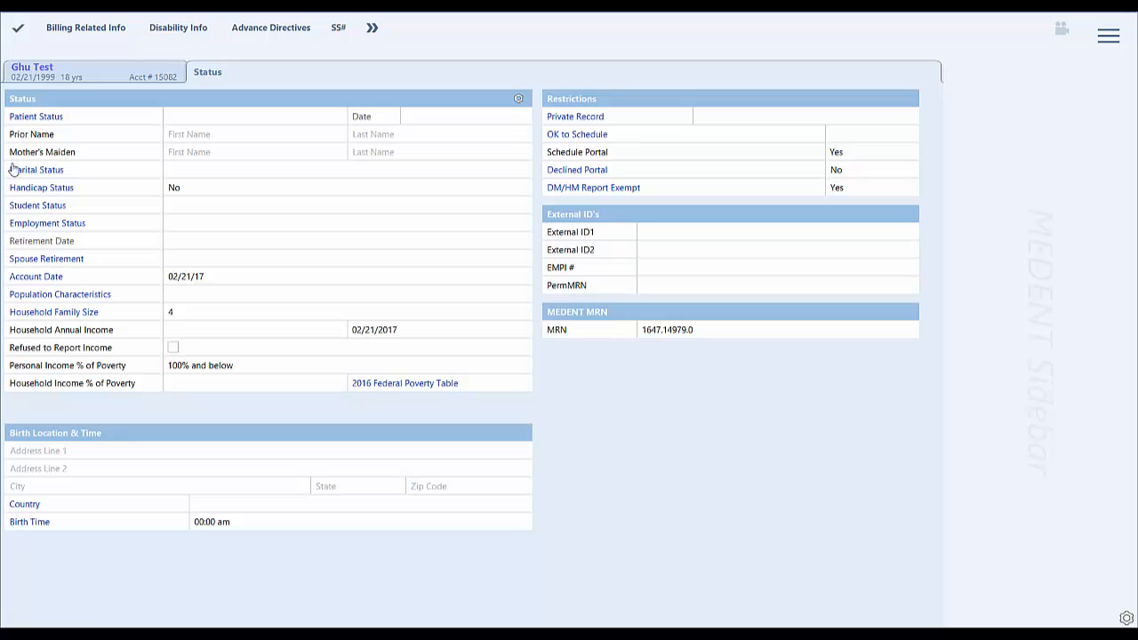
{"action": "left_click", "coordinate": [18, 31]}
{"action": "left_click", "coordinate": [17, 31]}
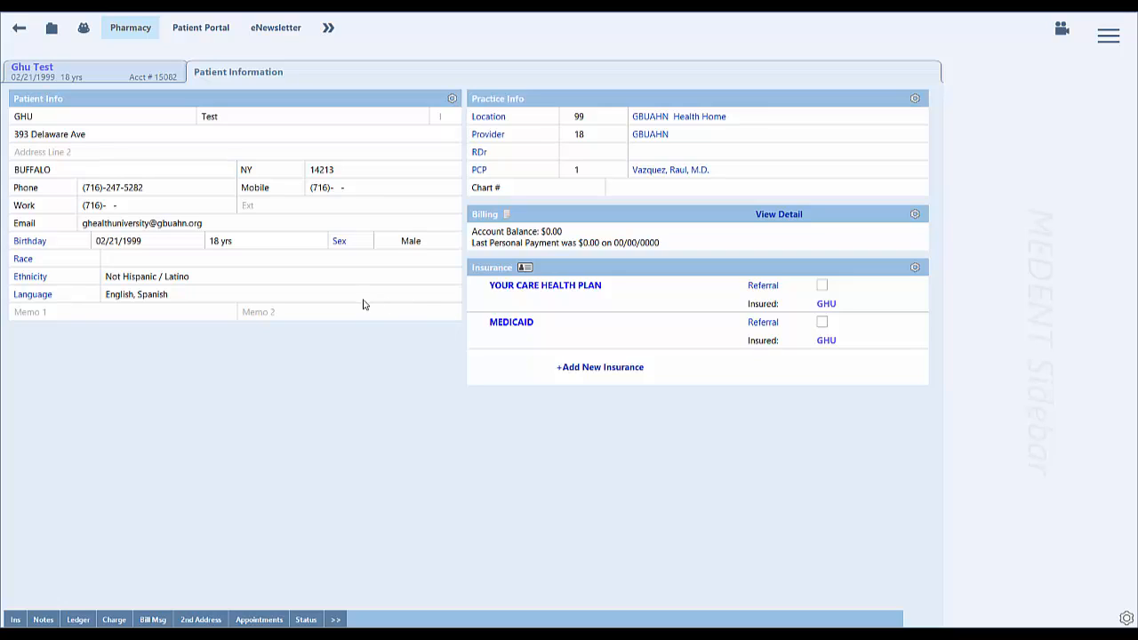
Examine the patient's chart, HIPAA privacy information and required documentation, and return to the patient information.
{"action": "left_click", "coordinate": [52, 32]}
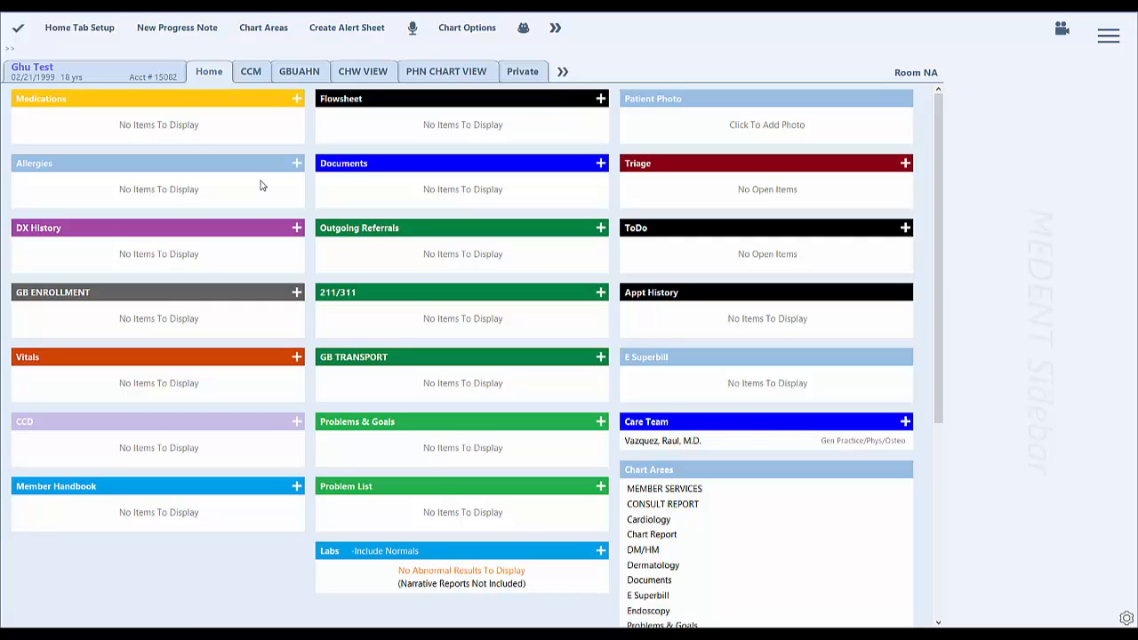
{"action": "left_click", "coordinate": [20, 29]}
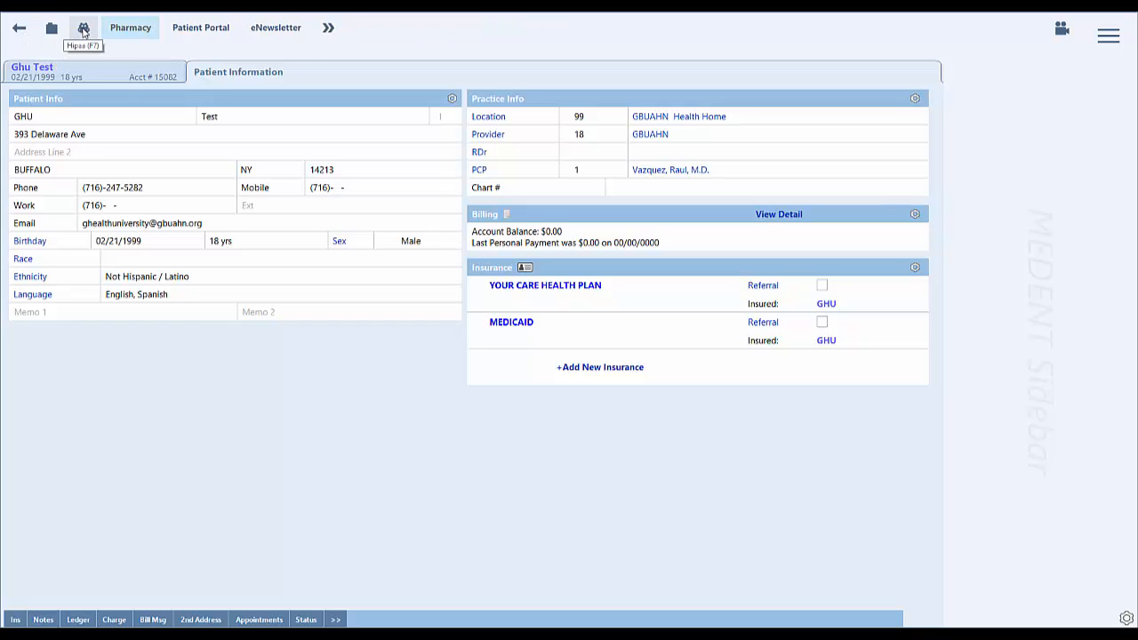
{"action": "left_click", "coordinate": [84, 29]}
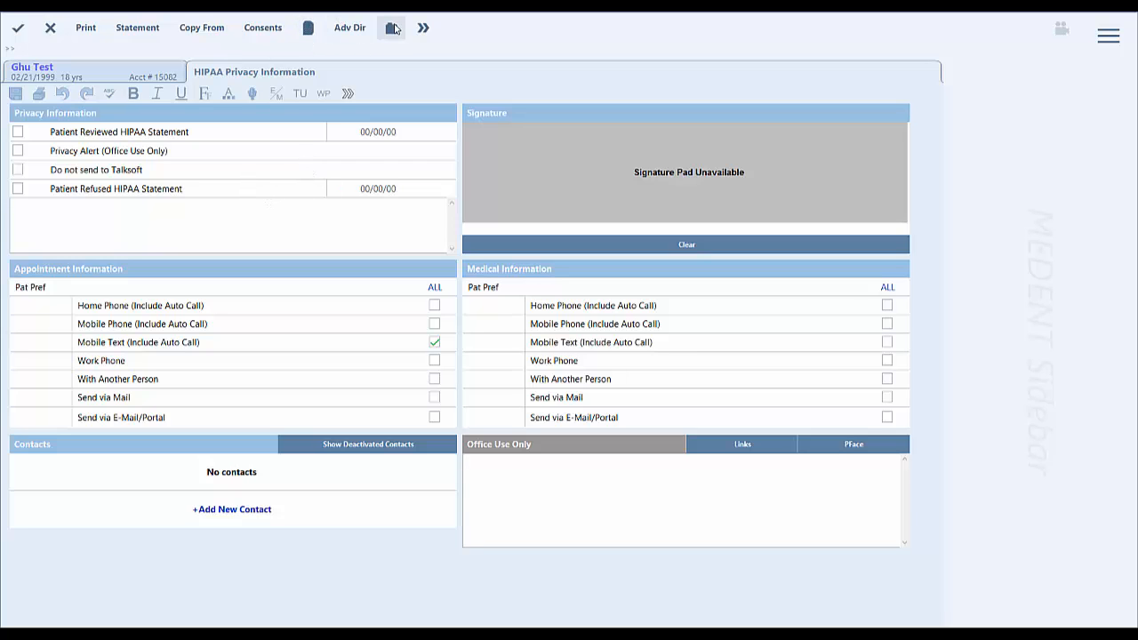
{"action": "left_click", "coordinate": [393, 28]}
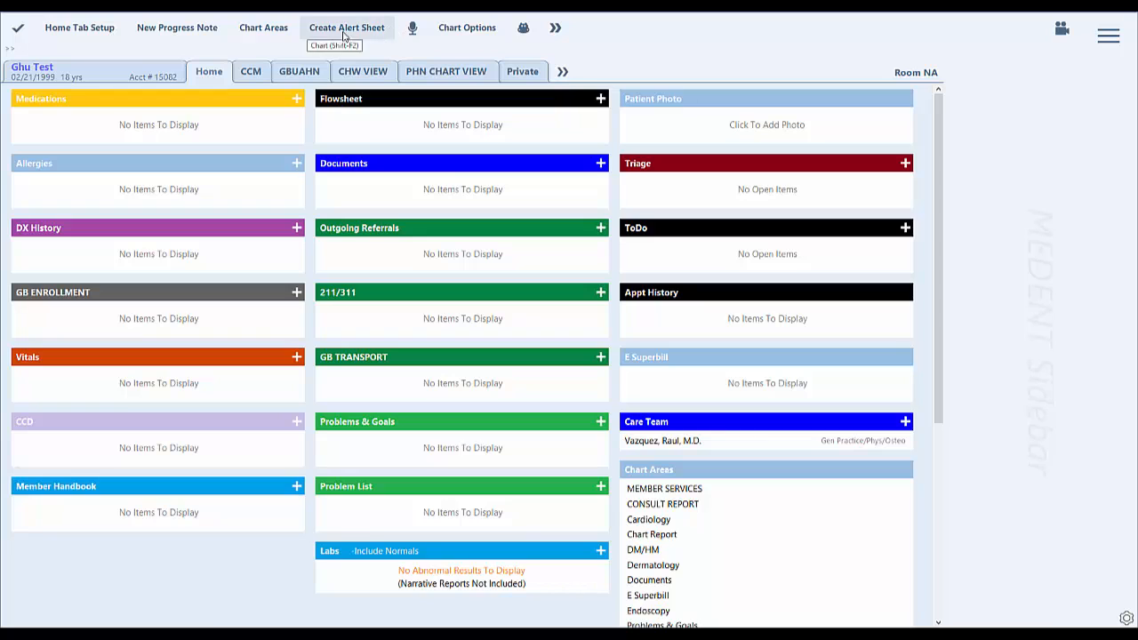
{"action": "left_click", "coordinate": [345, 30]}
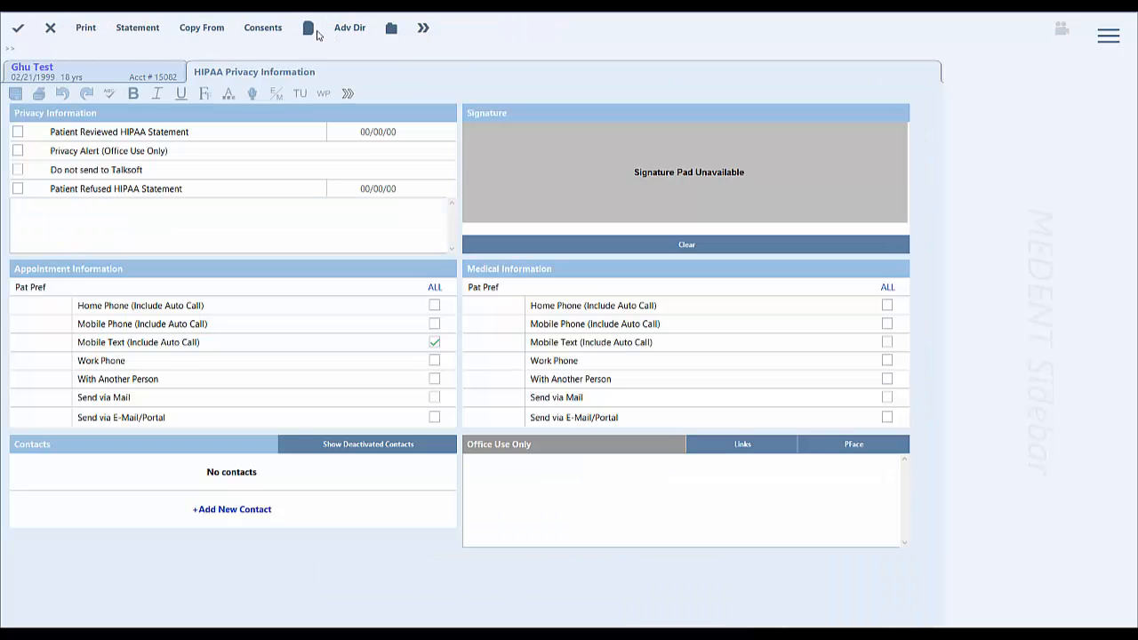
{"action": "left_click", "coordinate": [317, 34]}
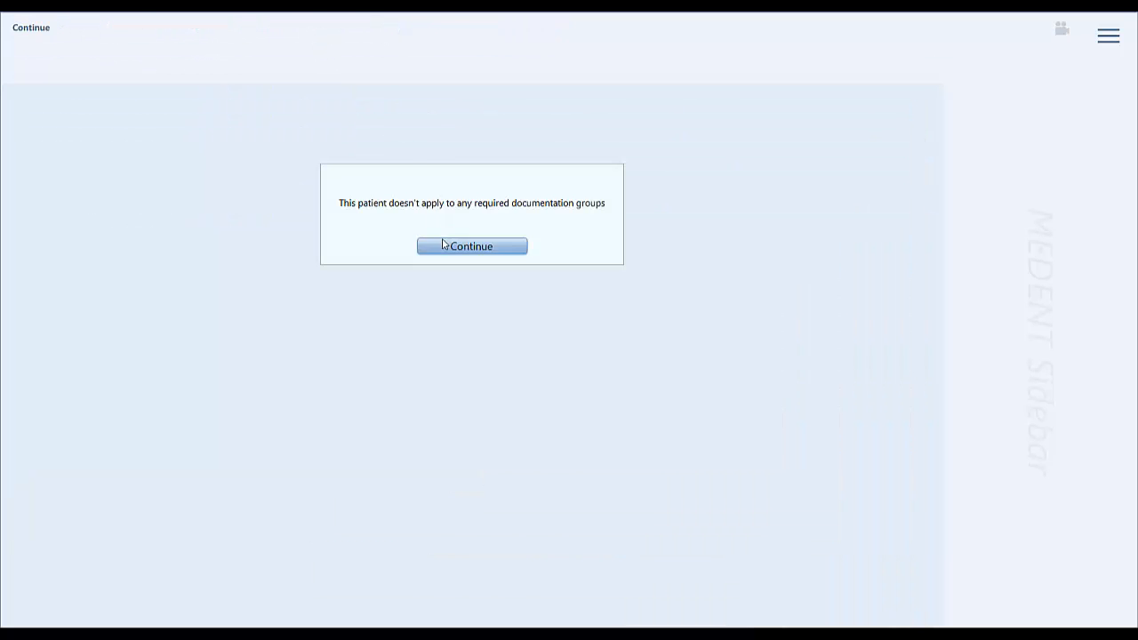
{"action": "left_click", "coordinate": [443, 244]}
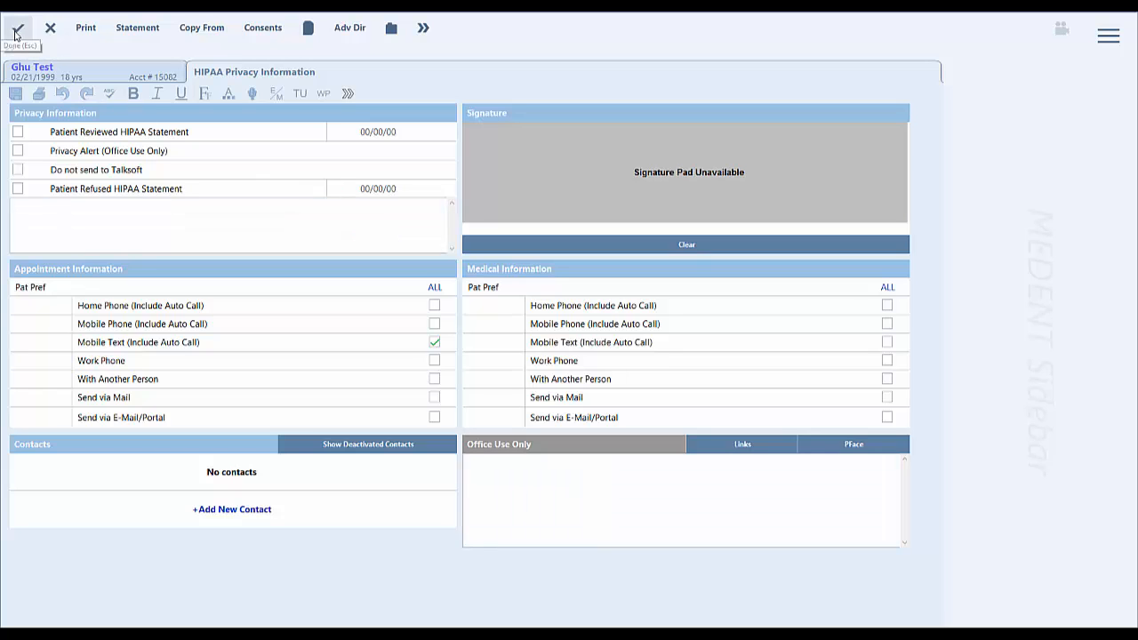
{"action": "left_click", "coordinate": [16, 32]}
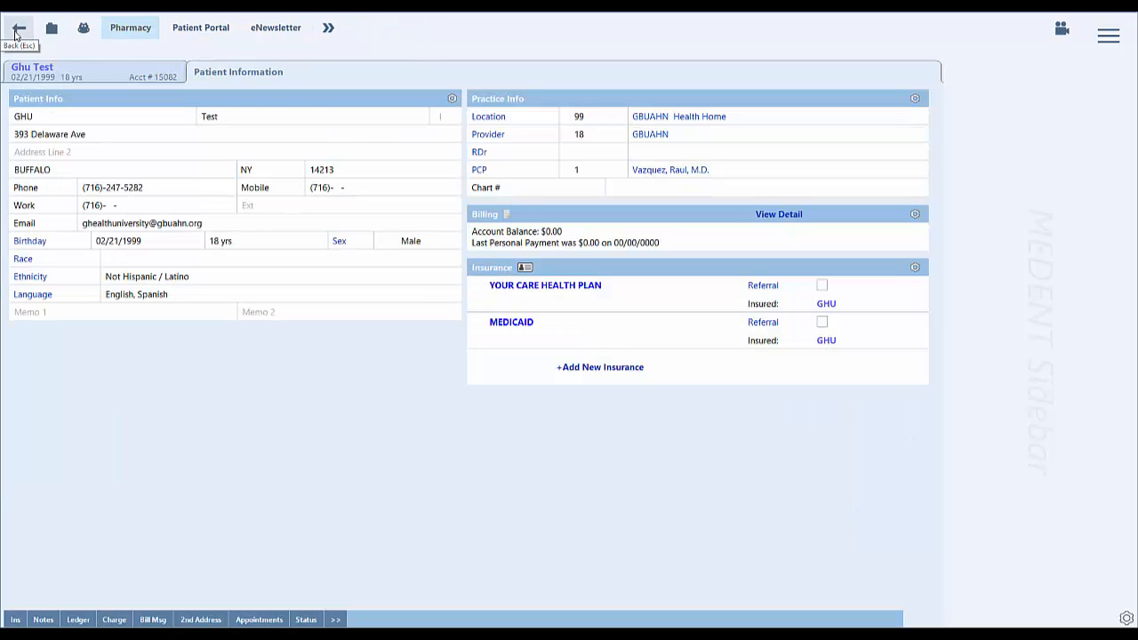